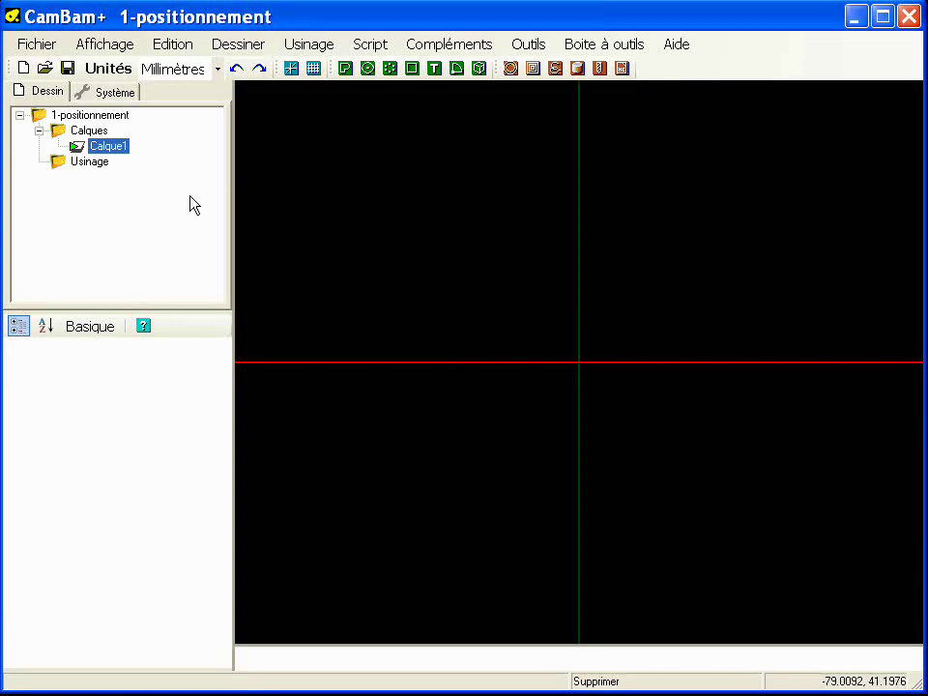
- Open the file 1.STL from the 3d_dbl_face folder
click(44, 67)
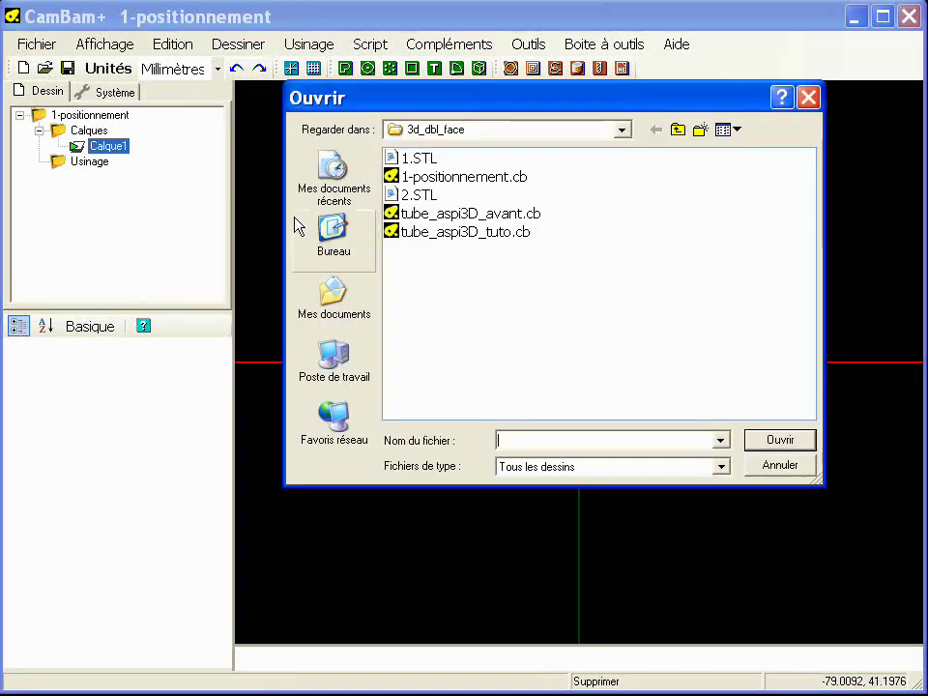
double_click(422, 159)
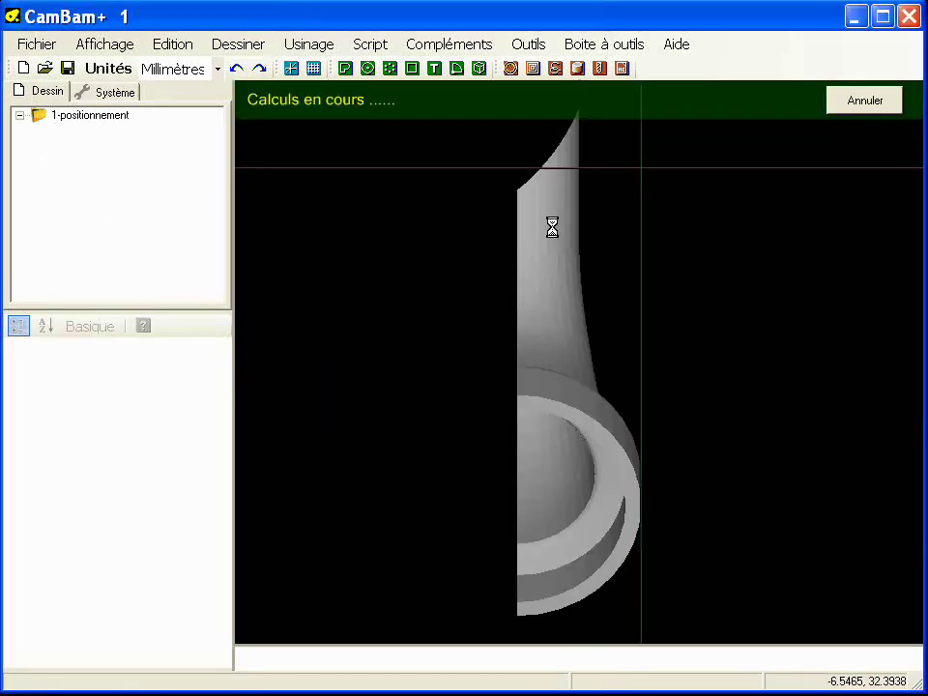
scroll(491, 354, down, 5)
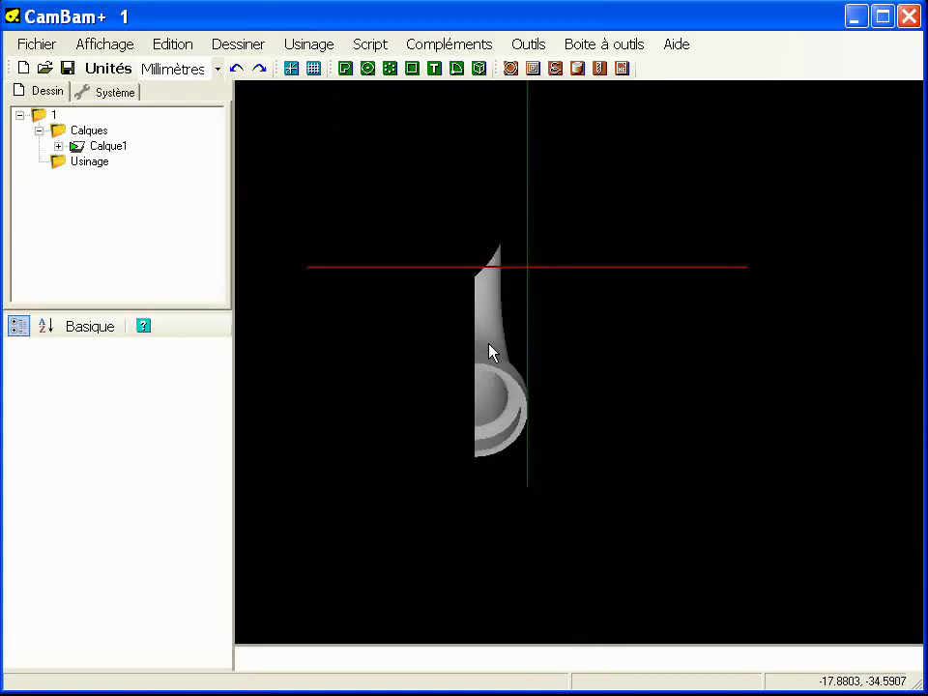
middle_drag(434, 406, 398, 439)
scroll(412, 449, up, 3)
scroll(397, 438, up, 1)
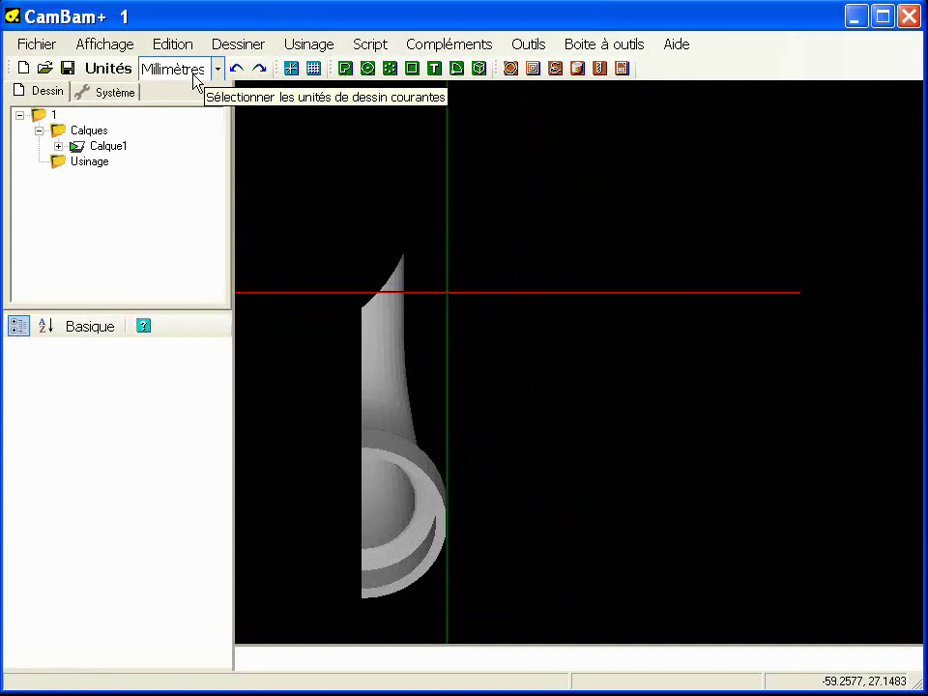
- Import 2.STL into the drawing as a surface from a mesh
click(238, 44)
mouse_move(259, 221)
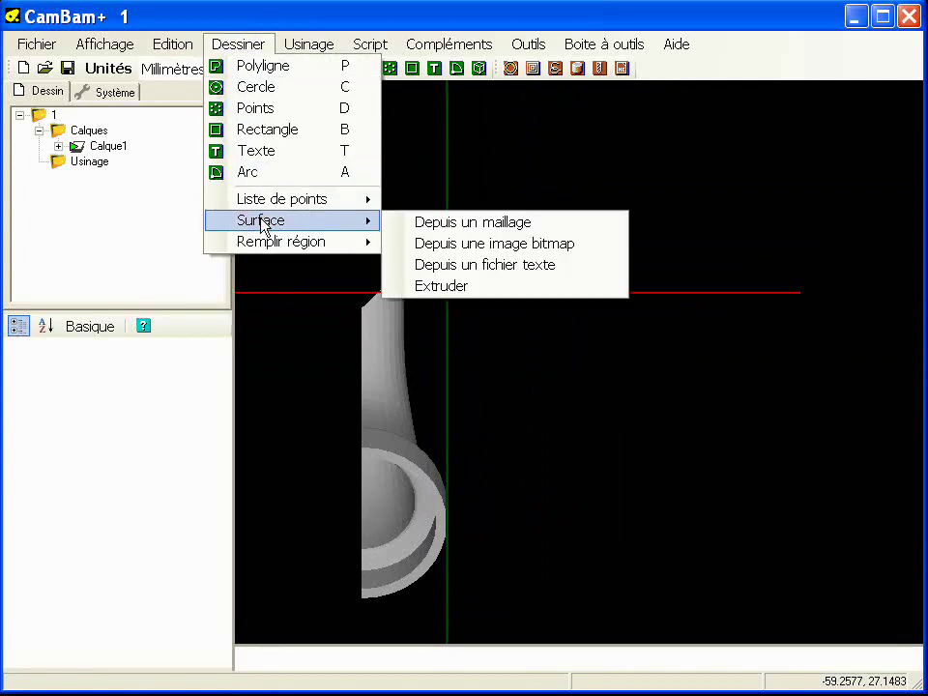
click(497, 225)
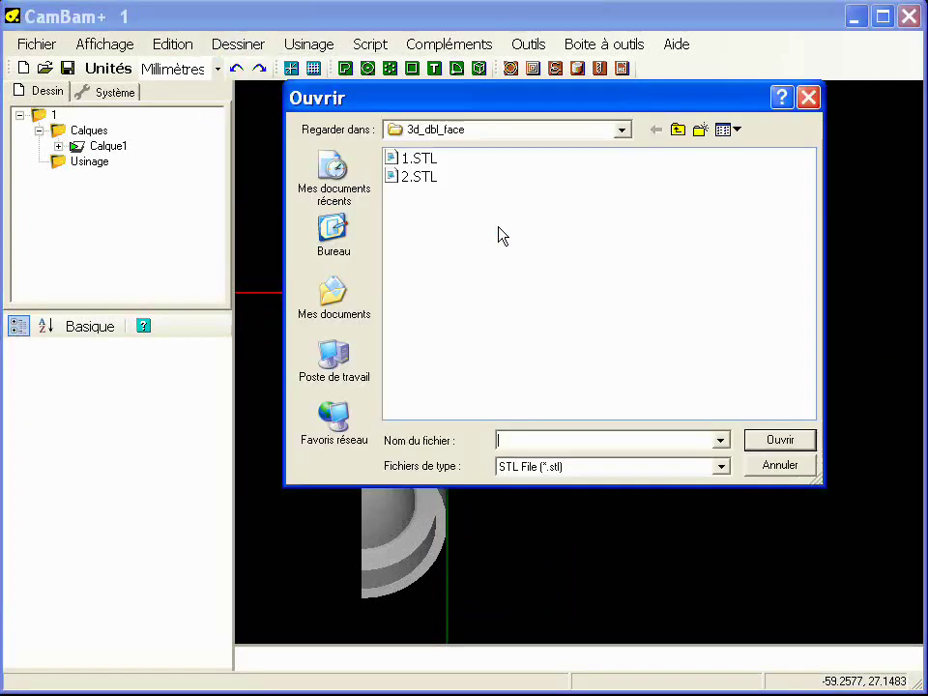
click(417, 177)
click(779, 440)
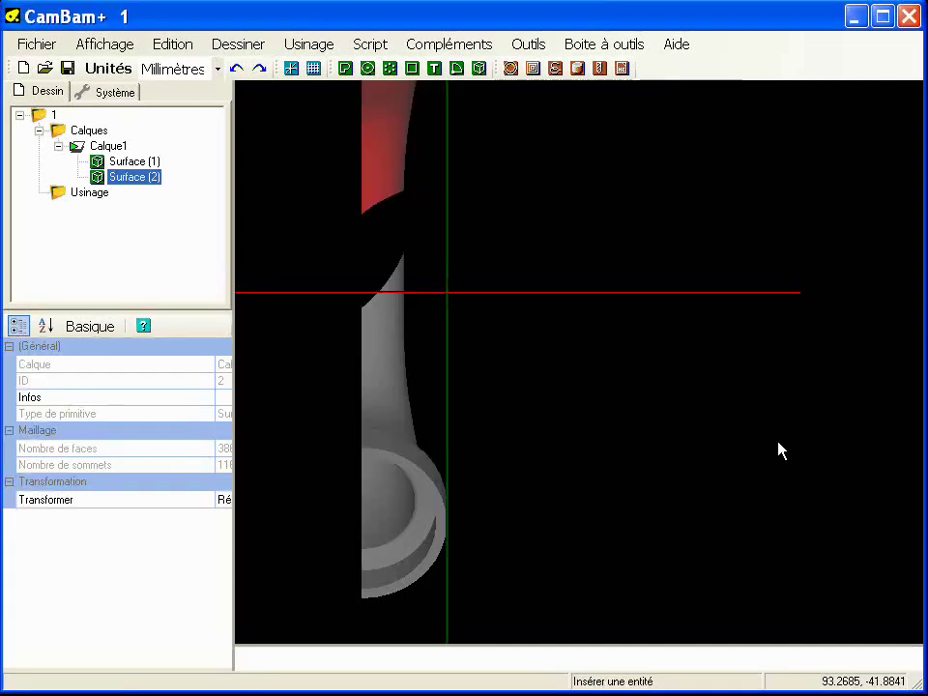
middle_drag(527, 314, 539, 388)
scroll(580, 375, down, 3)
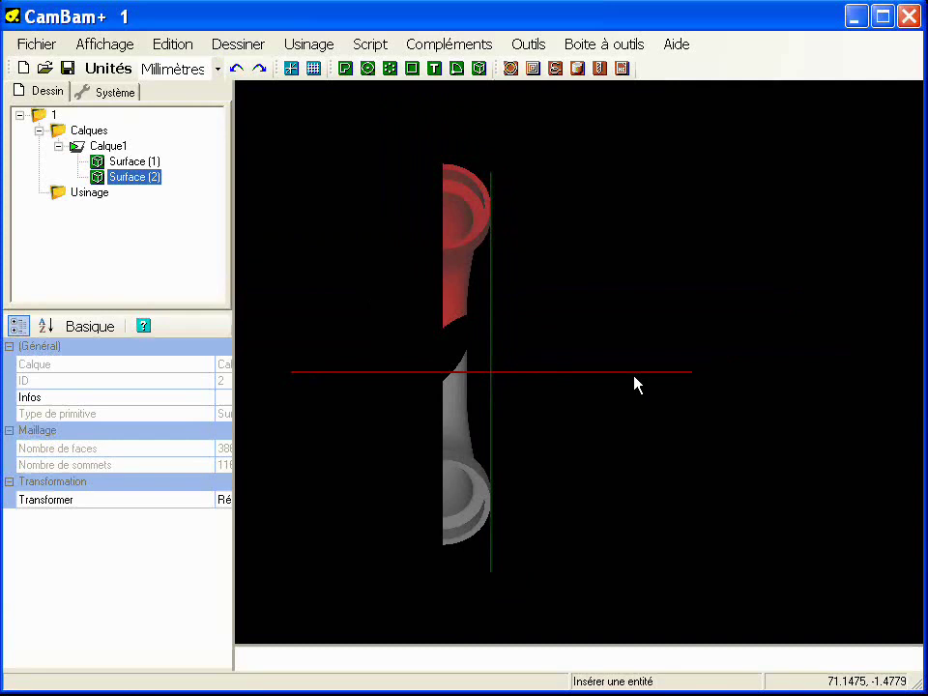
middle_drag(471, 272, 500, 267)
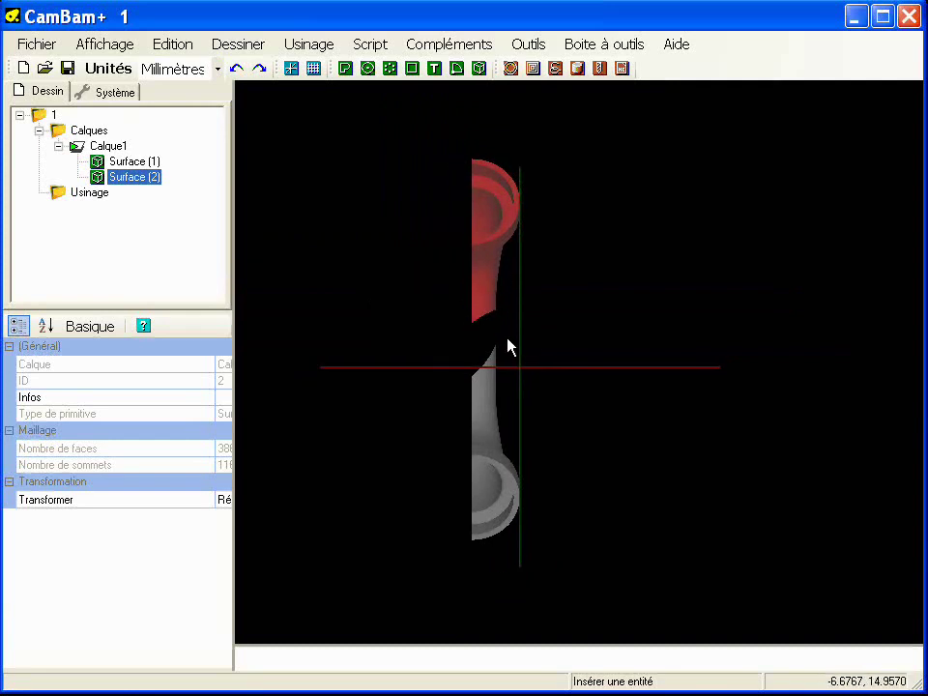
- Inspect the two half-pipe surfaces in 3D, select Surface (1) and return to the plan view
alt+drag(467, 373, 591, 340)
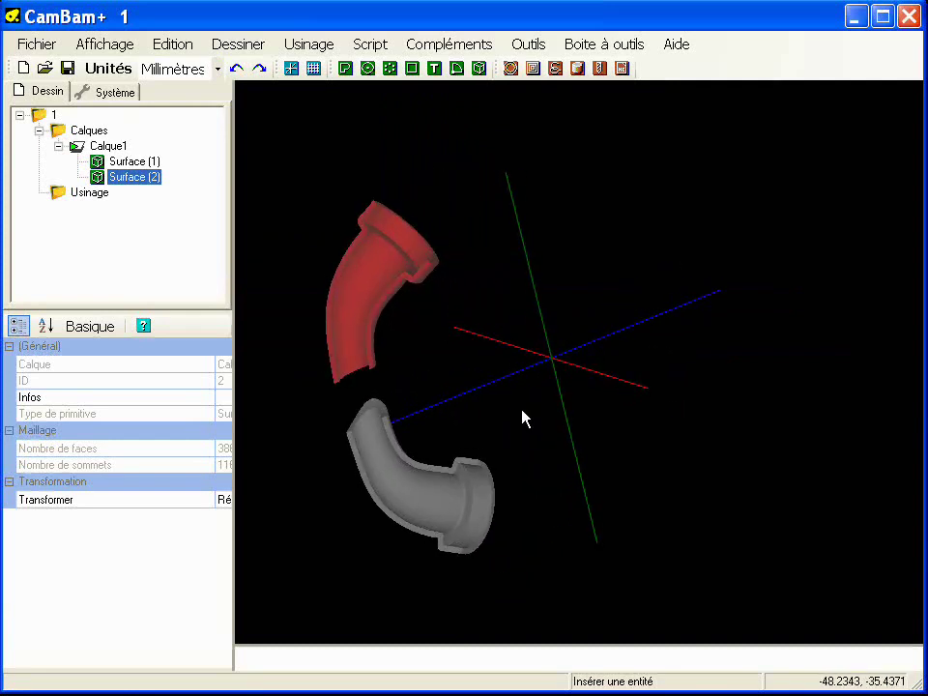
click(393, 464)
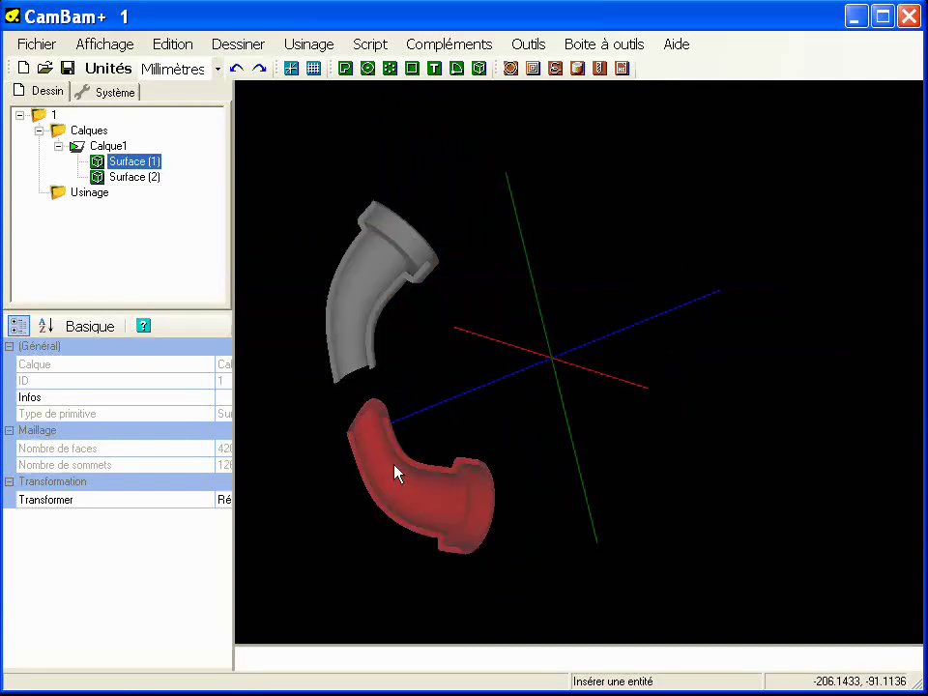
alt+double_click(536, 380)
middle_drag(592, 367, 539, 362)
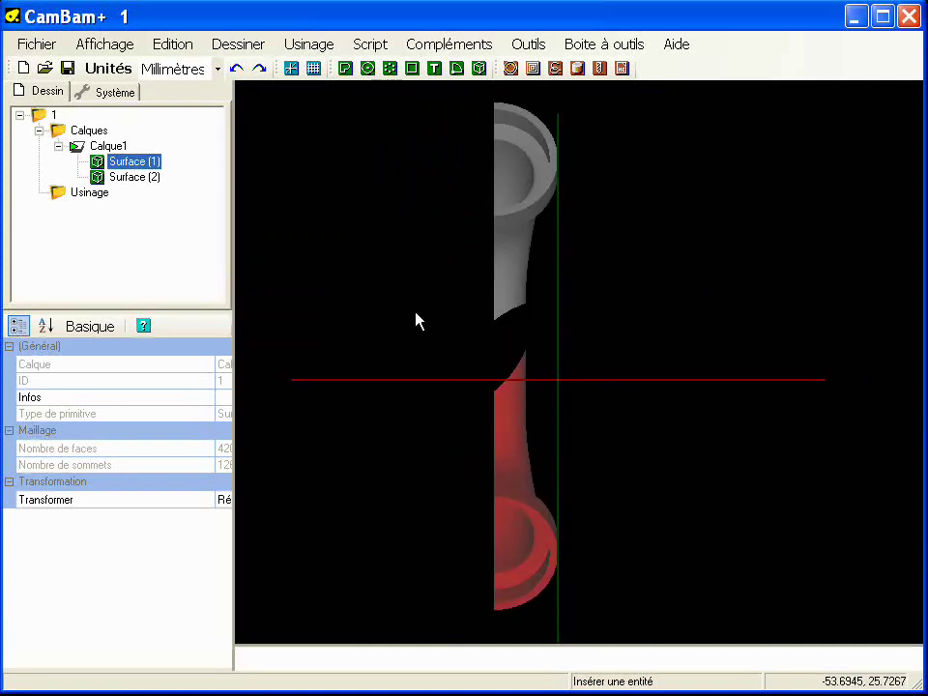
middle_drag(538, 474, 377, 348)
- Rotate Surface (1) about the Y axis with grid snapping enabled, until its hollow side faces up
right_click(252, 127)
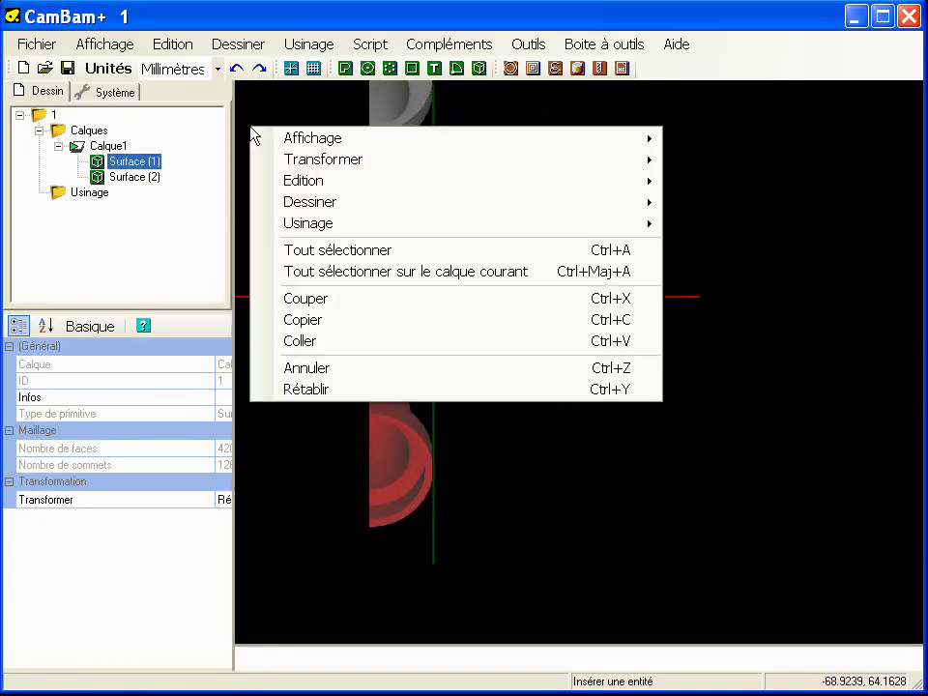
mouse_move(416, 176)
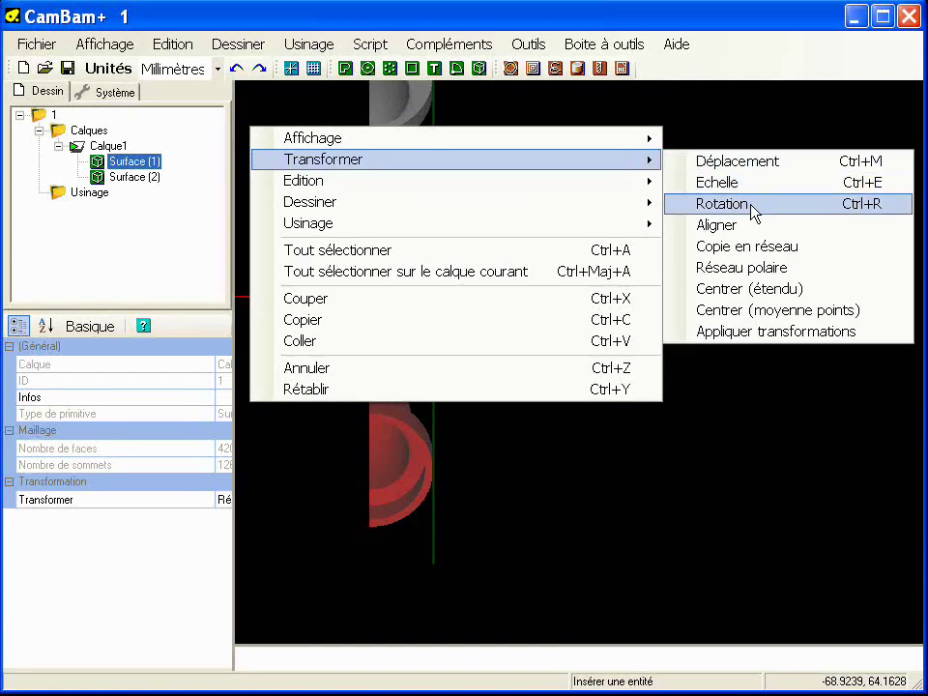
click(873, 210)
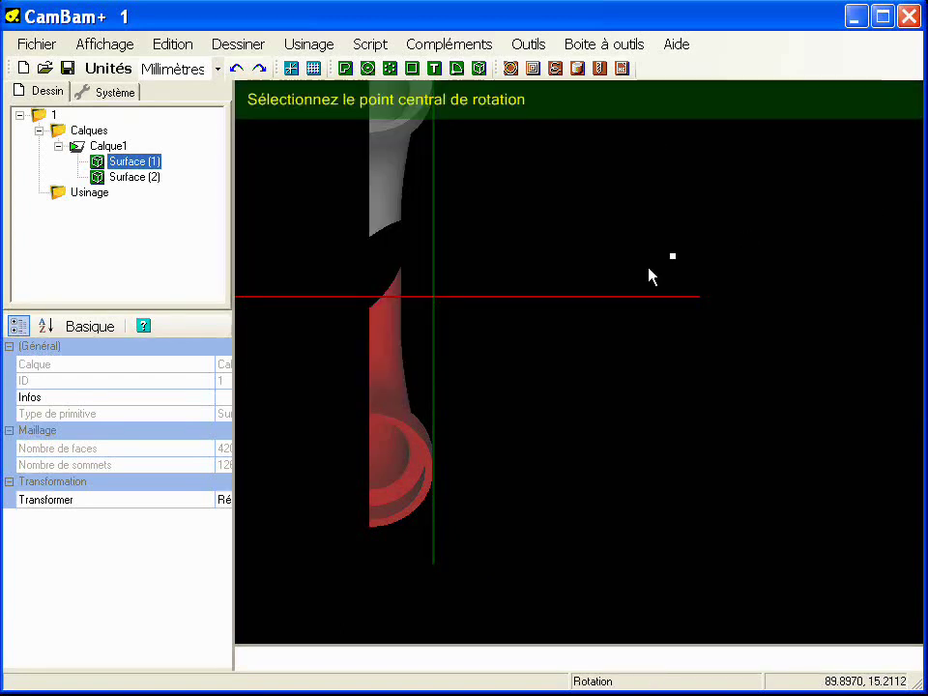
click(400, 279)
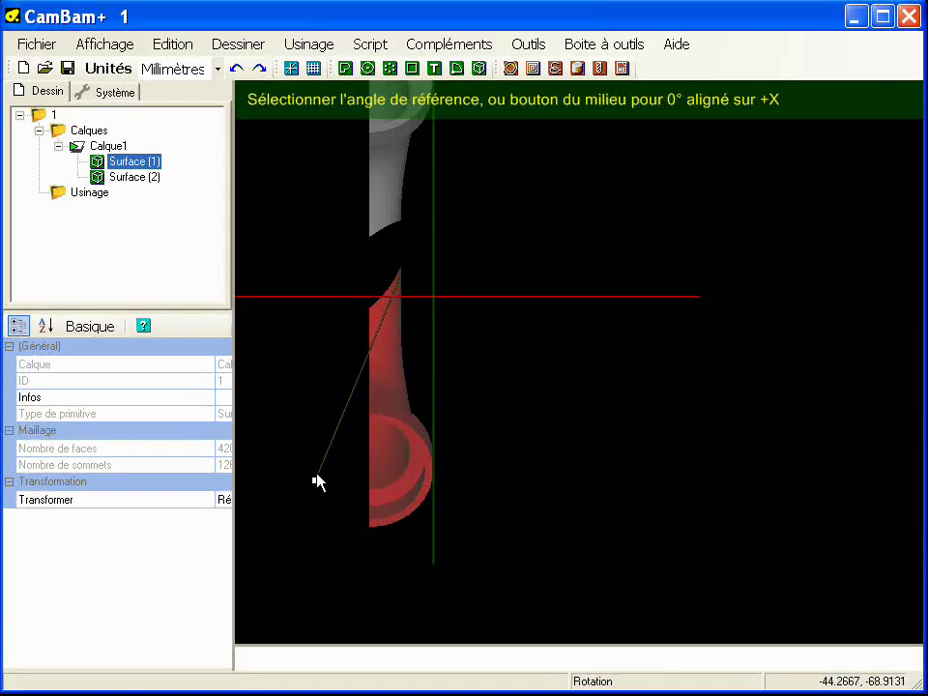
click(509, 389)
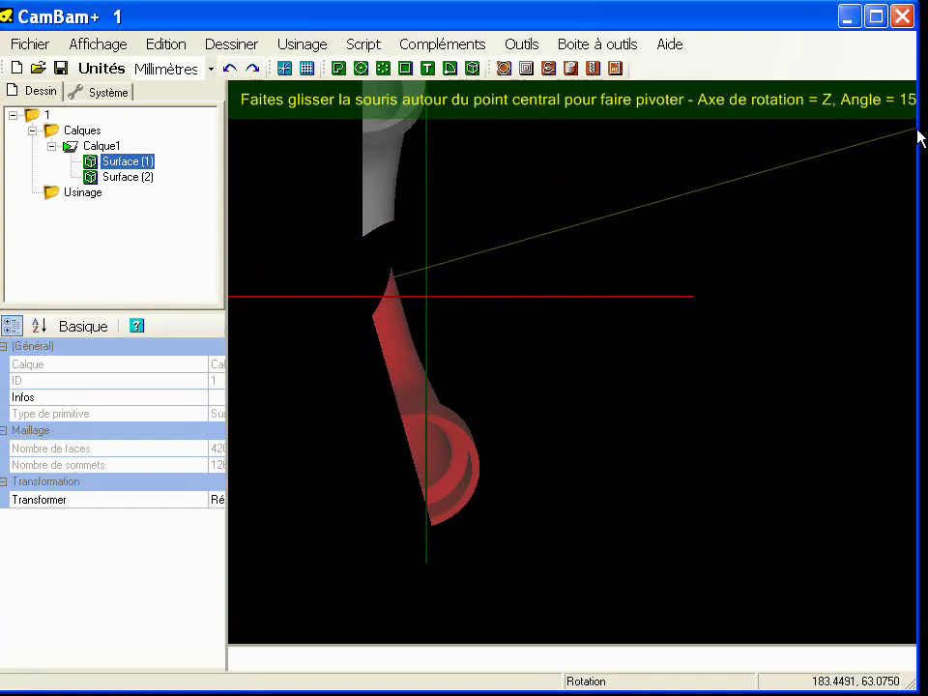
drag(916, 129, 927, 127)
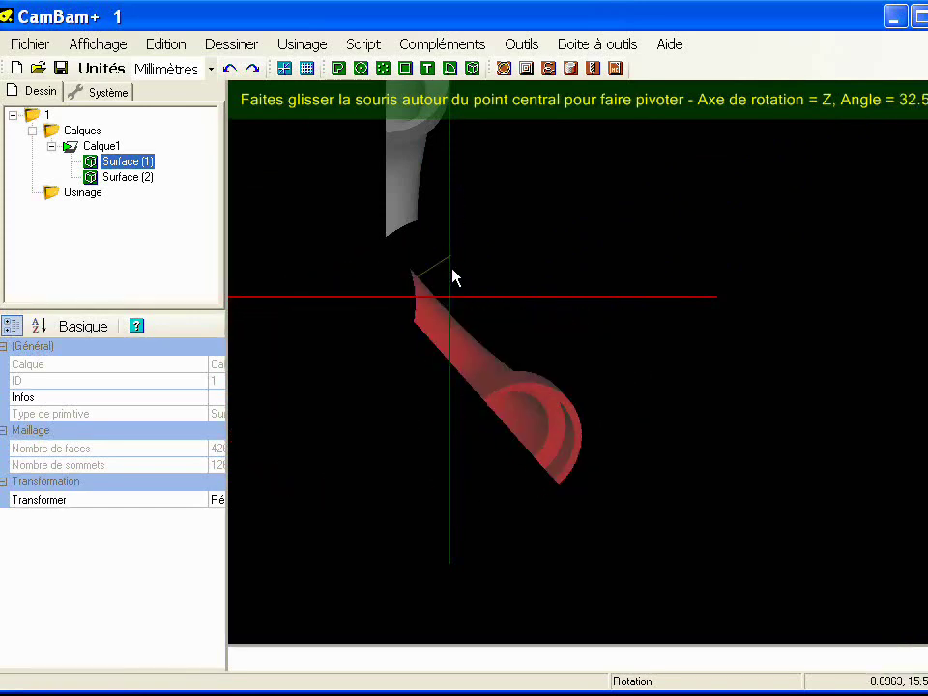
key(y)
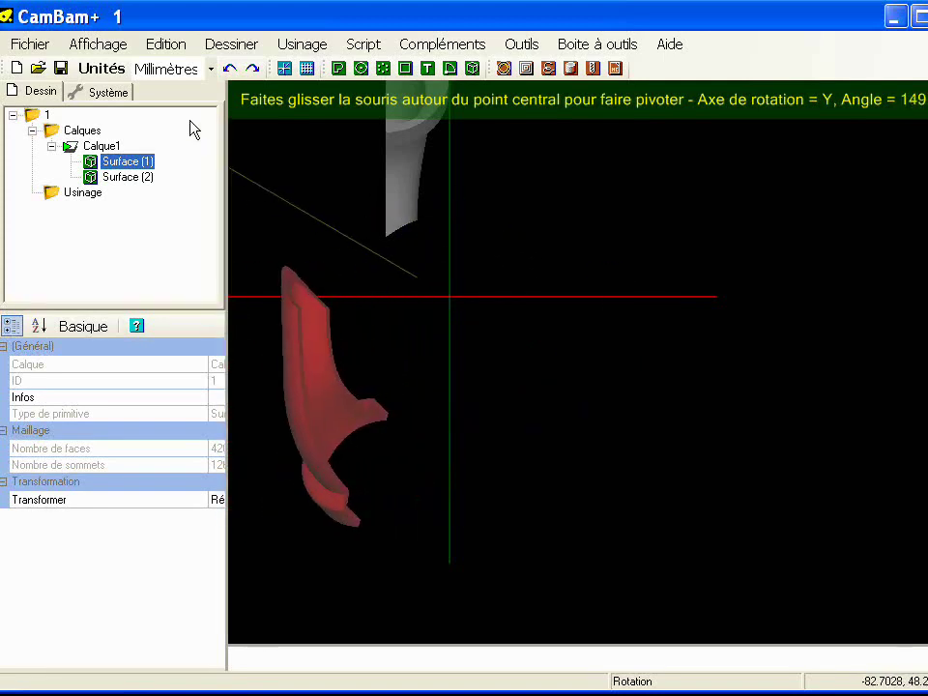
click(104, 45)
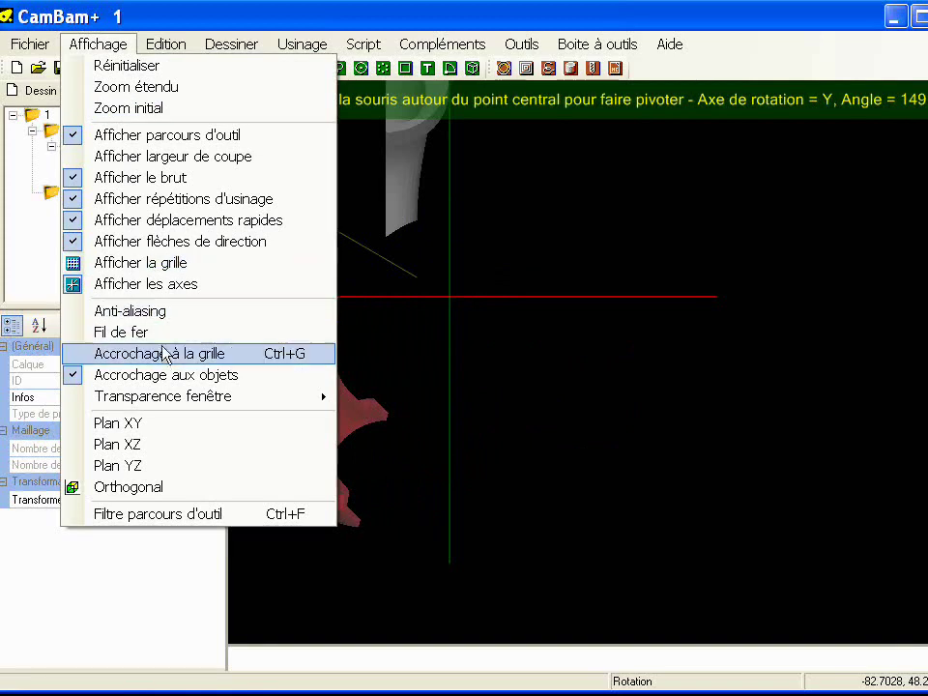
click(112, 354)
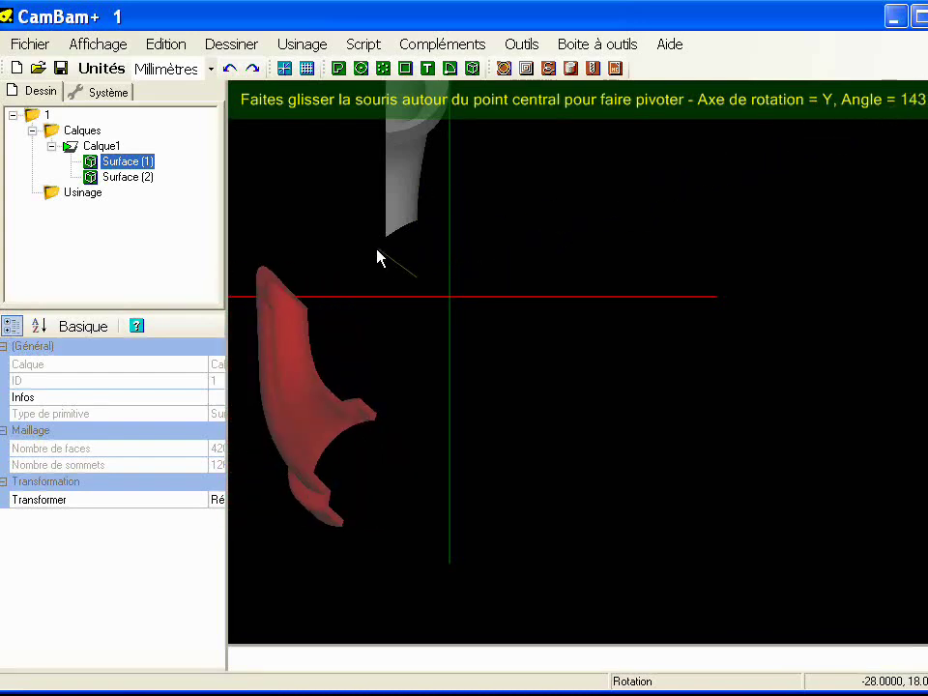
click(417, 200)
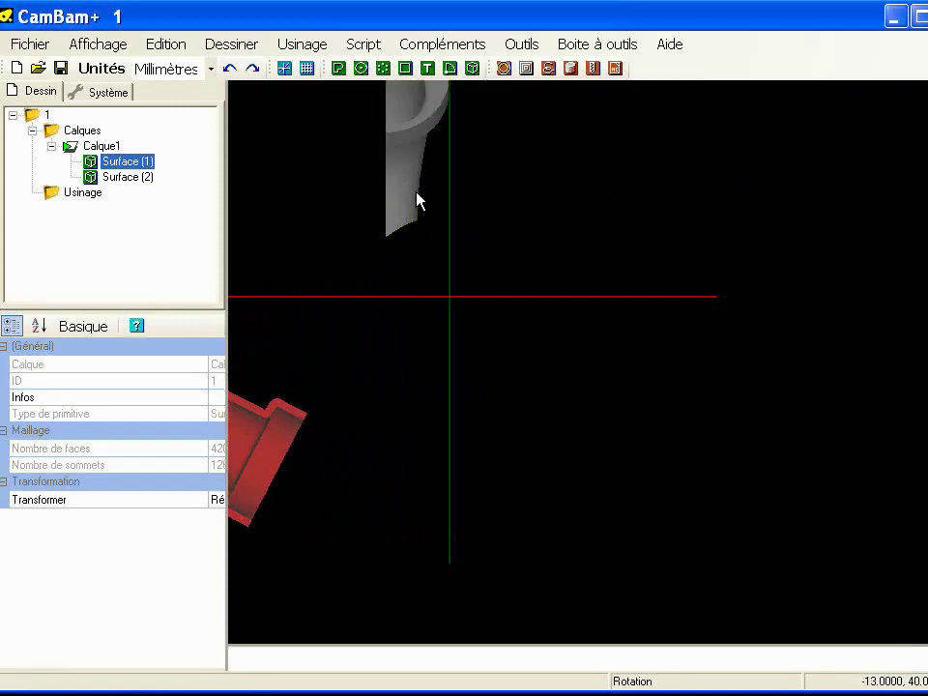
- Rotate Surface (1) roughly a quarter turn counterclockwise about the Z axis, around its rounded tip
middle_drag(356, 408, 472, 450)
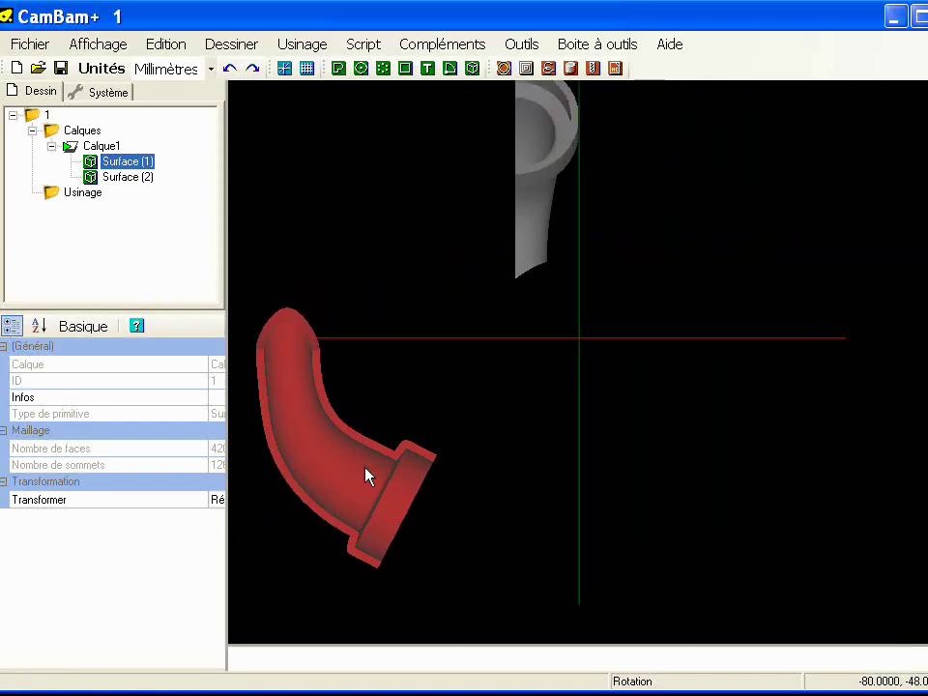
key(ctrl+r)
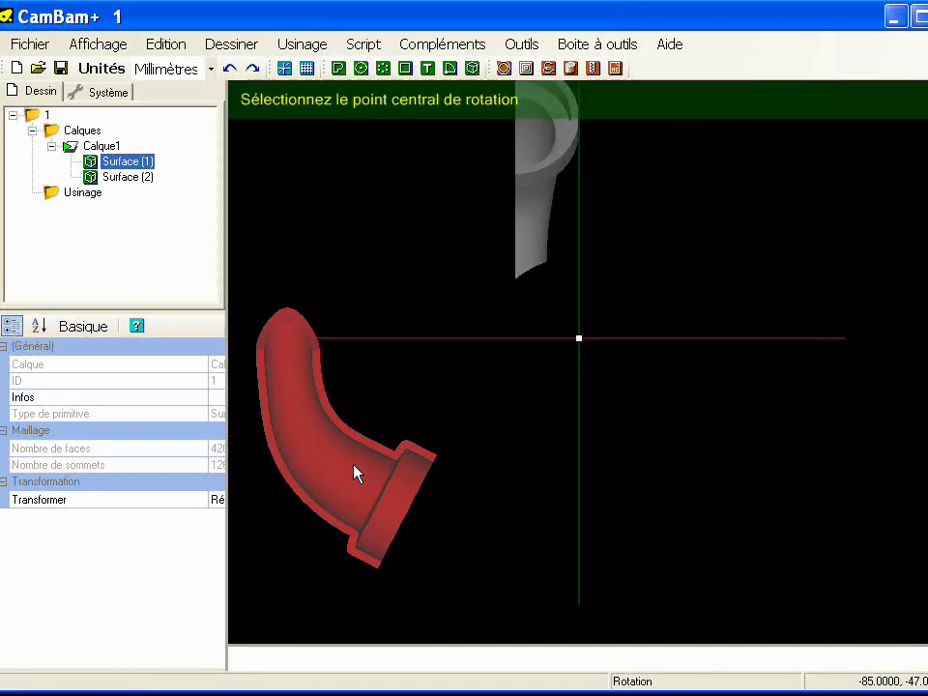
click(287, 310)
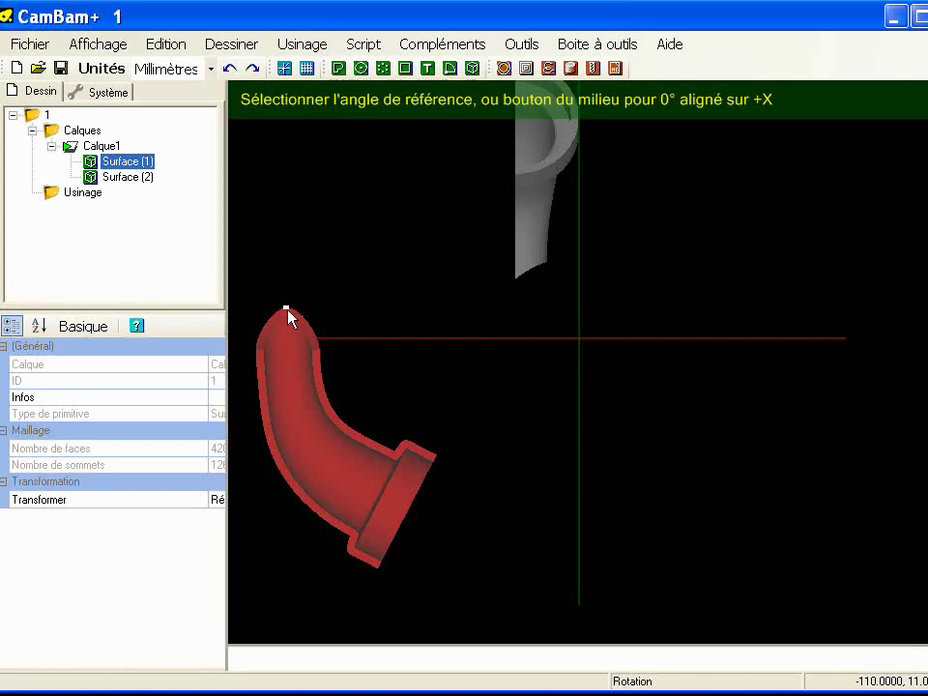
click(325, 340)
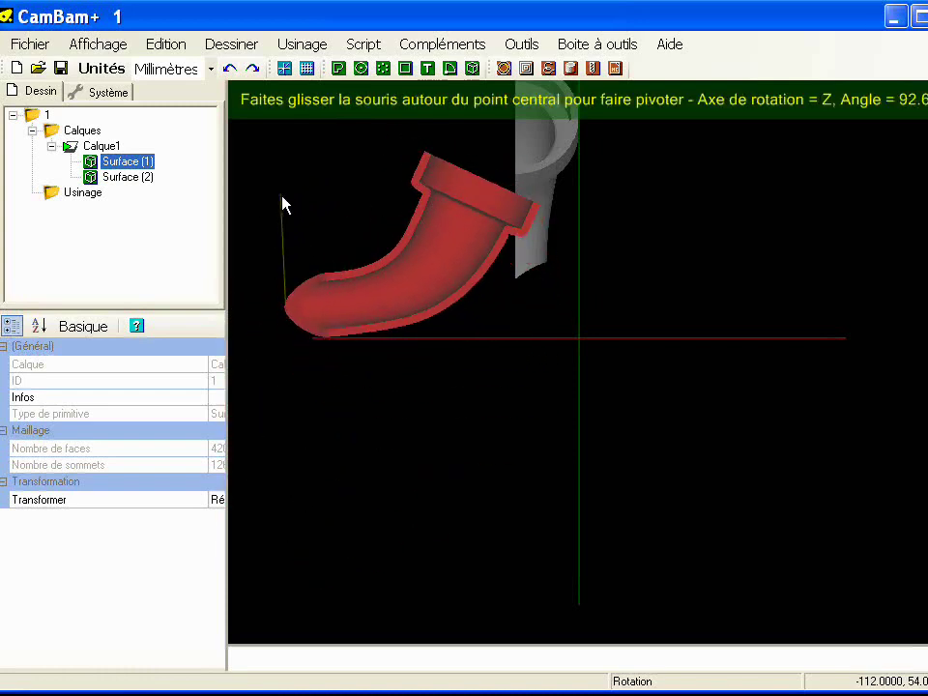
click(286, 204)
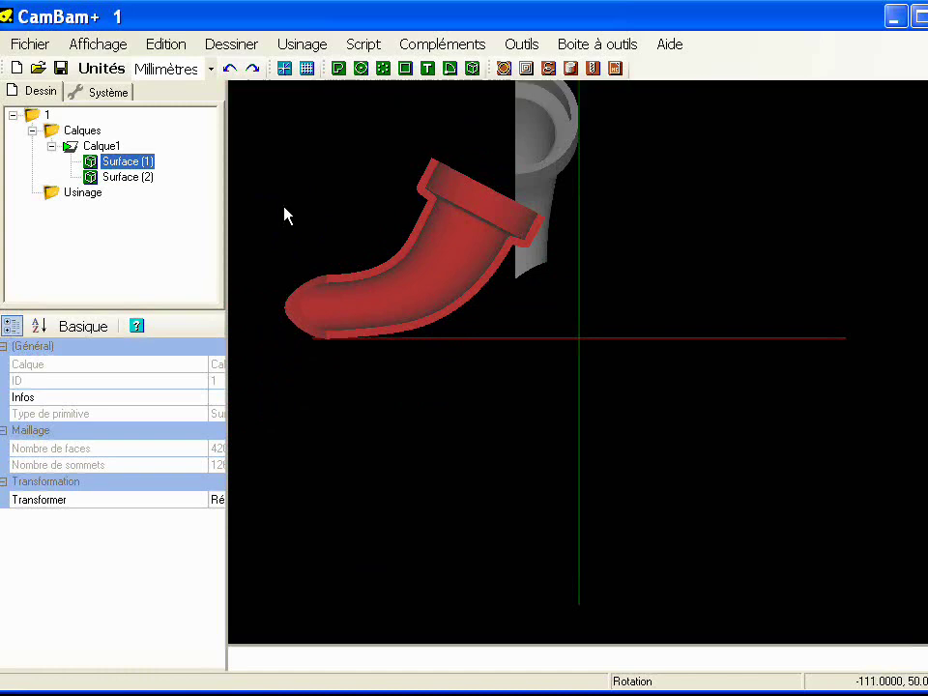
- Rotate Surface (2) about the Y axis around a point just above its collar, until its hollow side faces up
middle_drag(557, 266, 544, 423)
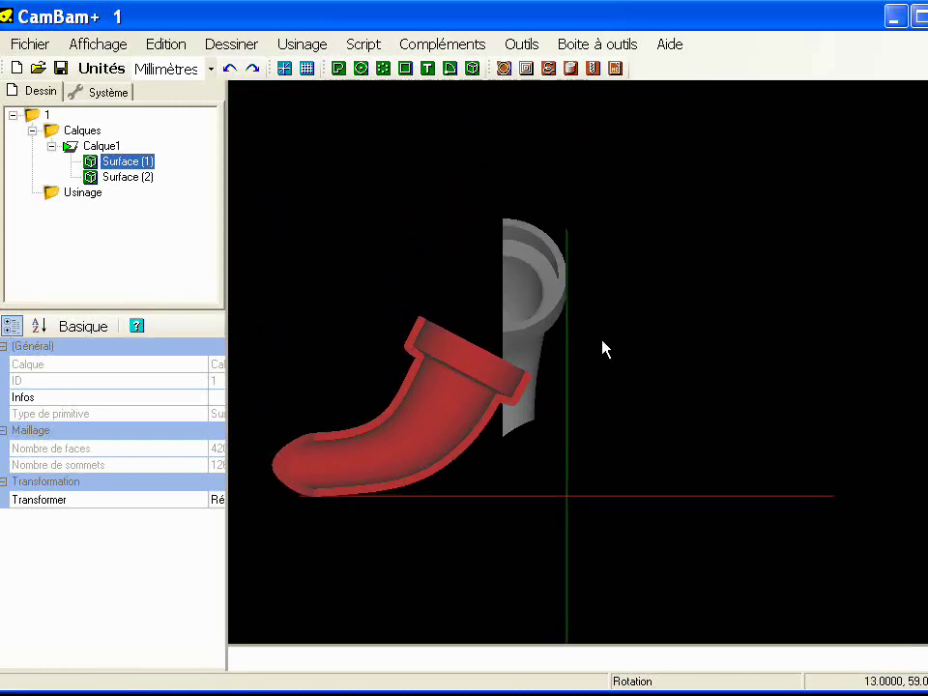
click(526, 288)
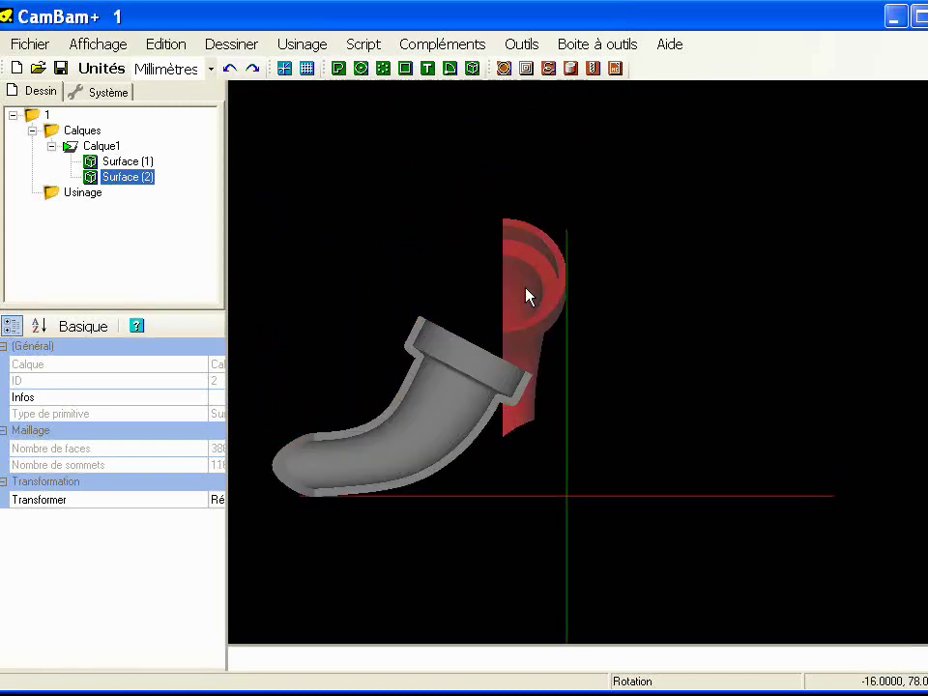
key(ctrl+r)
click(525, 209)
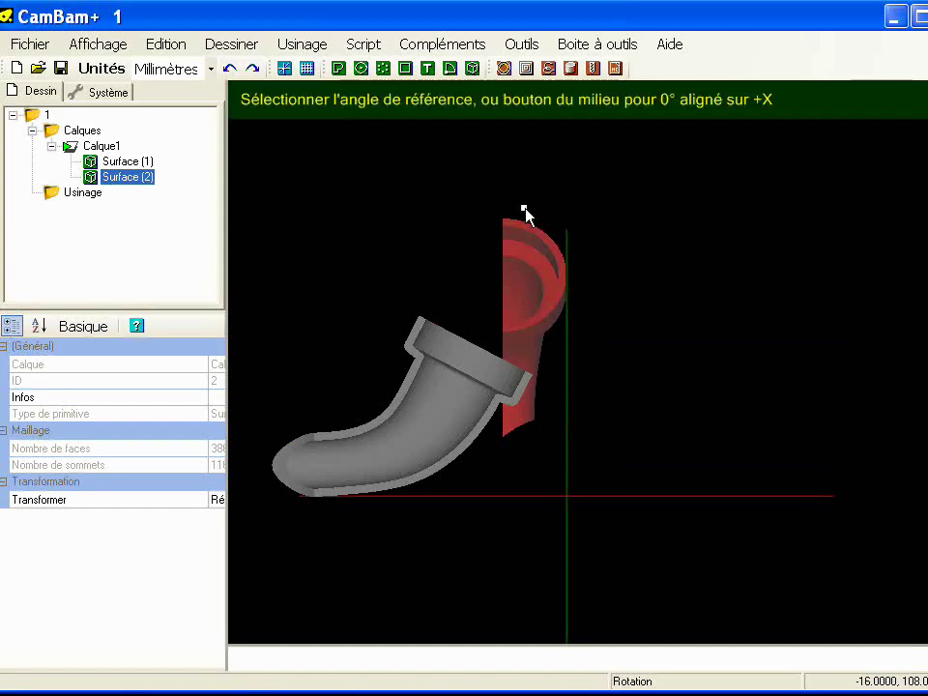
click(597, 314)
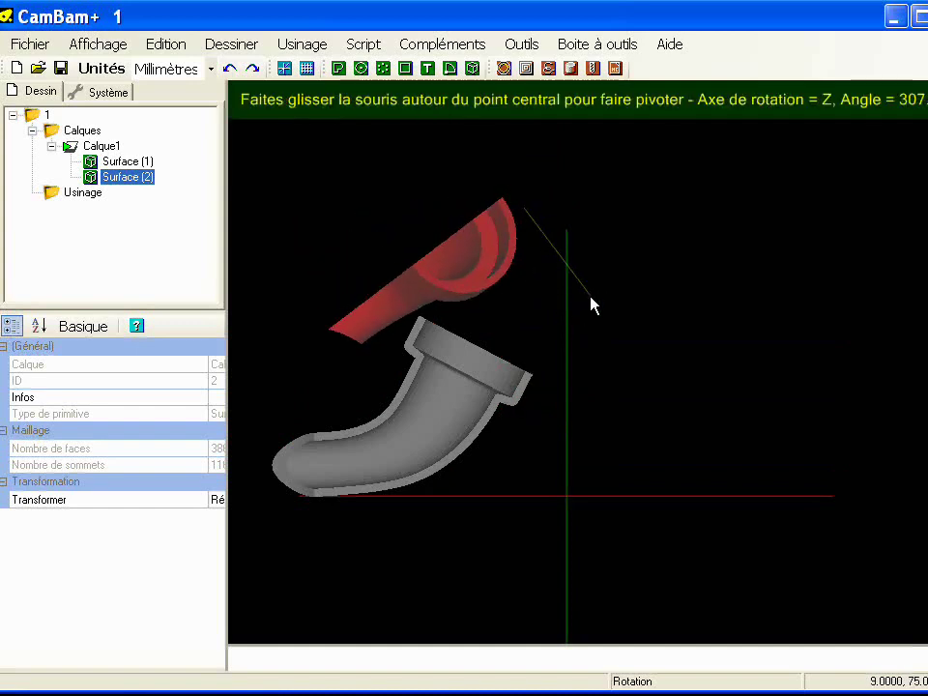
key(y)
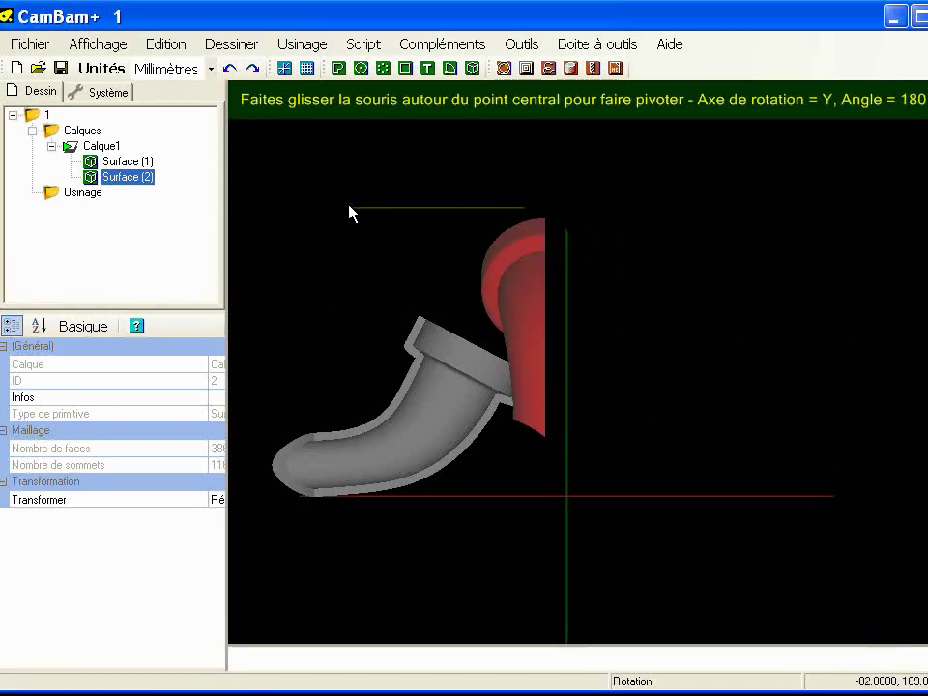
click(525, 172)
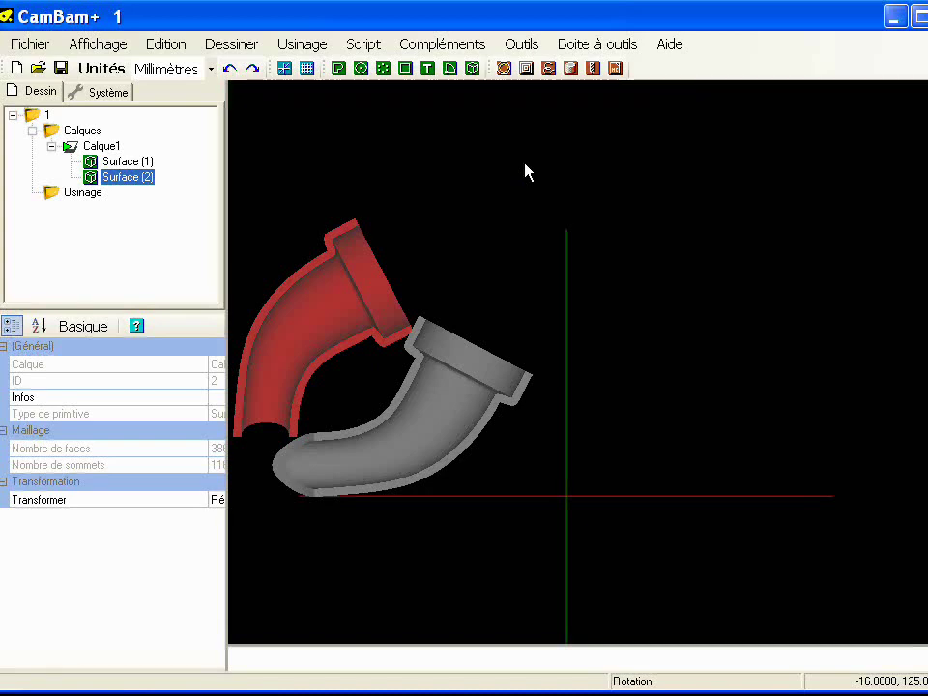
- Rotate Surface (2) 90° counterclockwise about the Z axis around a point just inside its collar, with the 0° reference along +X
click(351, 274)
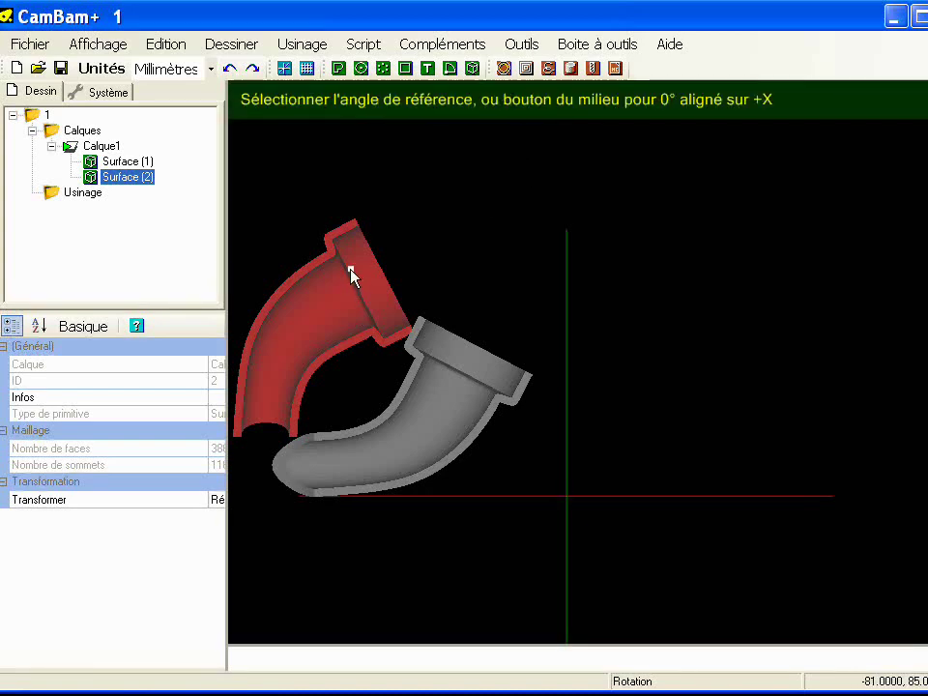
middle_click(353, 273)
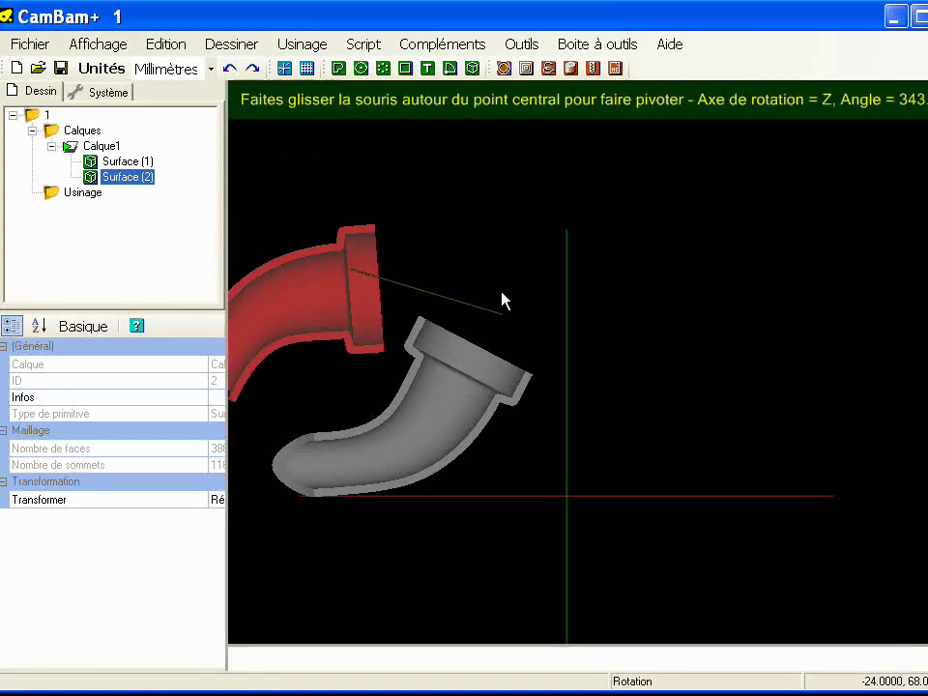
click(350, 168)
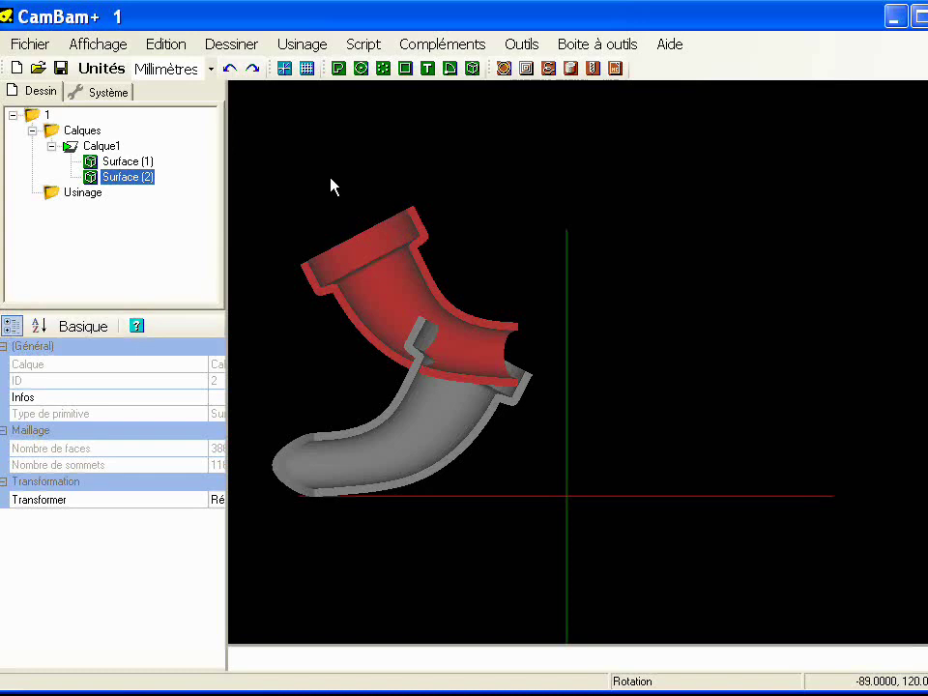
- Move Surface (2) down so it sits just above the X axis, left of the Y axis
key(ctrl+m)
click(382, 295)
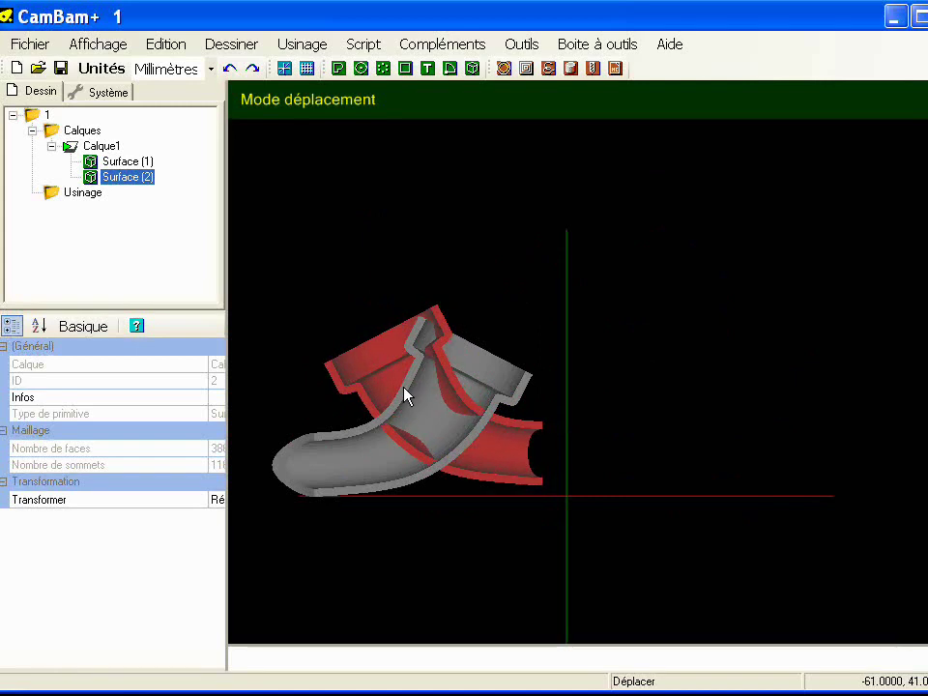
click(405, 387)
- Move Surface (1) to the right of the Y axis, level with Surface (2) and just above the X axis
click(331, 484)
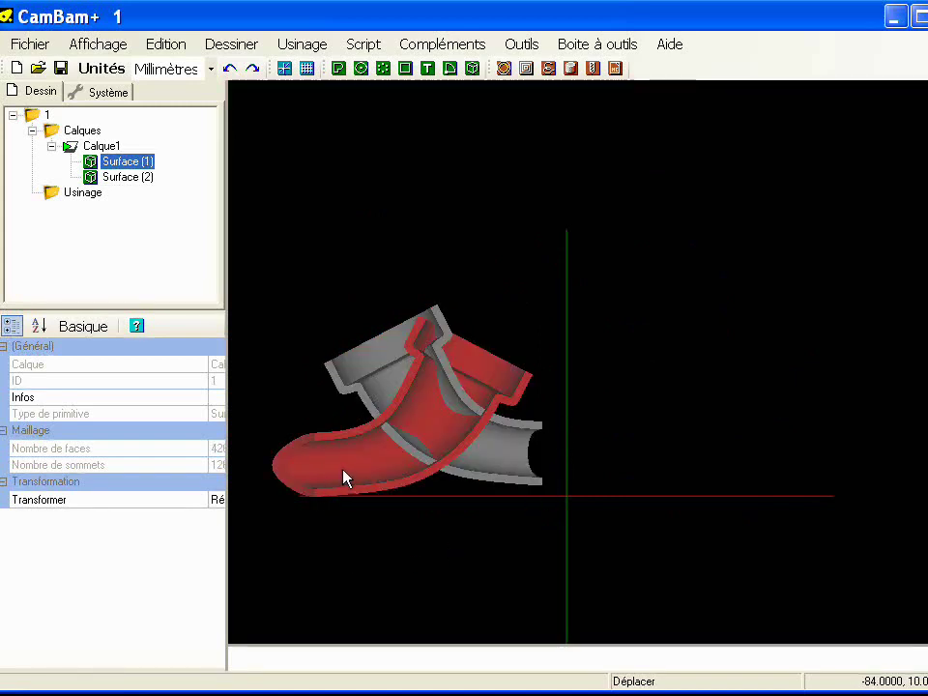
key(ctrl+m)
click(344, 478)
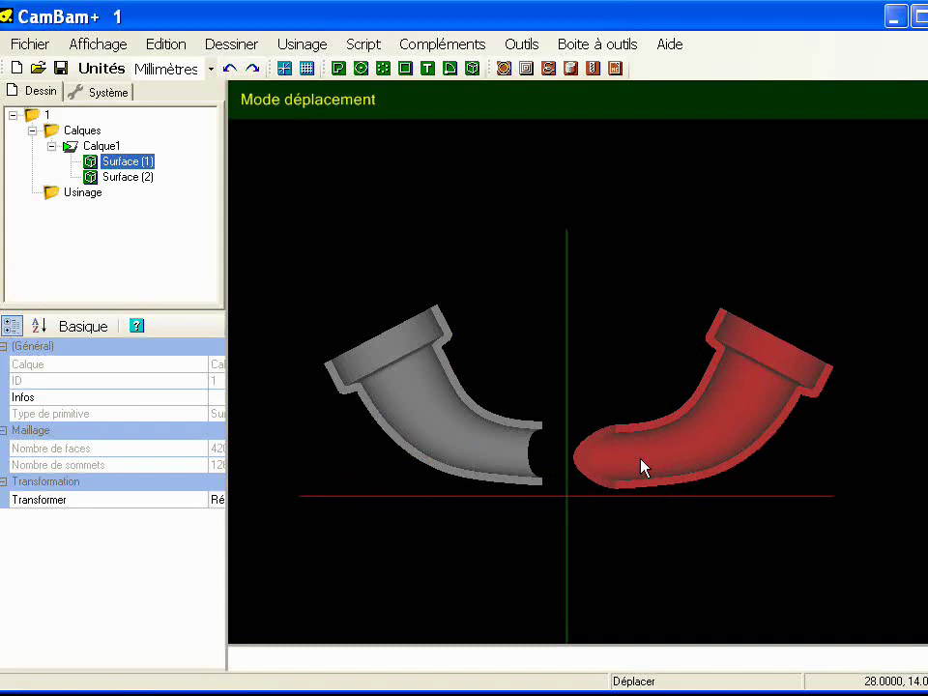
click(646, 467)
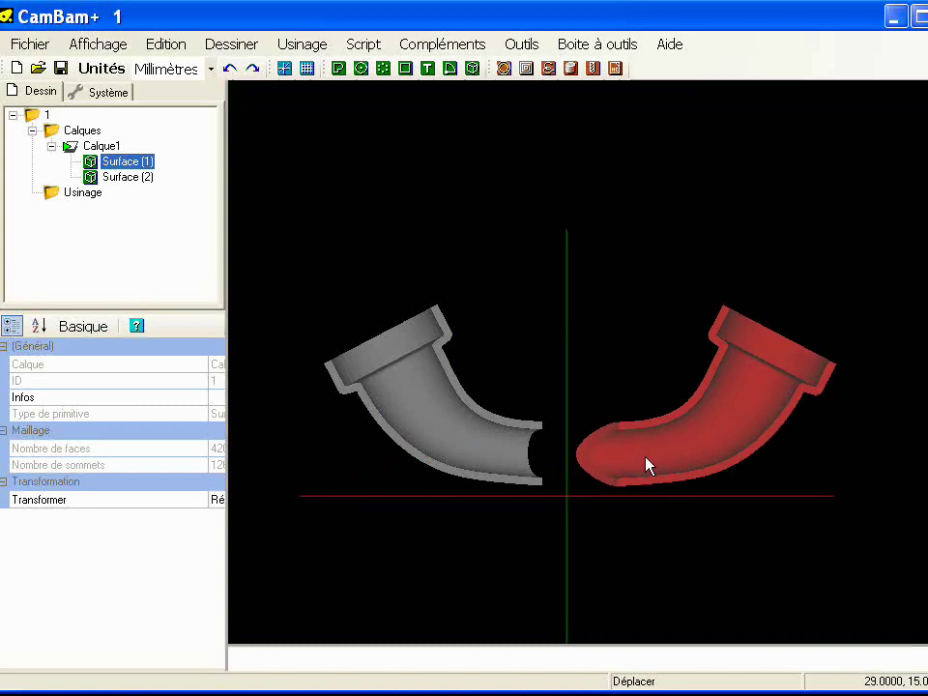
- Select both surfaces together and centre them on the drawing origin by their extents
middle_drag(590, 491, 533, 420)
click(561, 484)
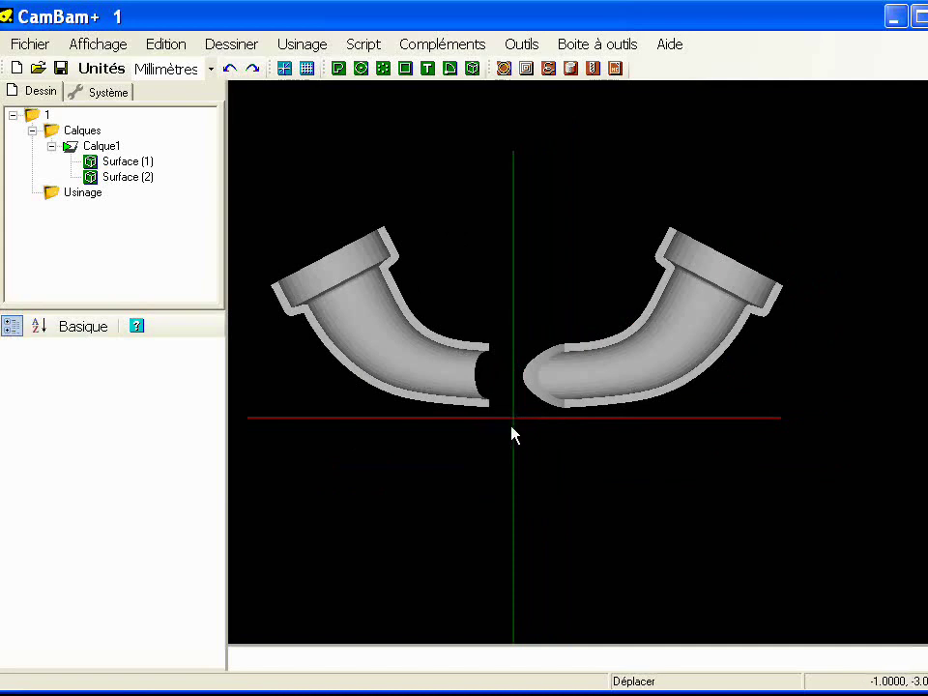
middle_drag(551, 437, 595, 429)
drag(291, 172, 893, 484)
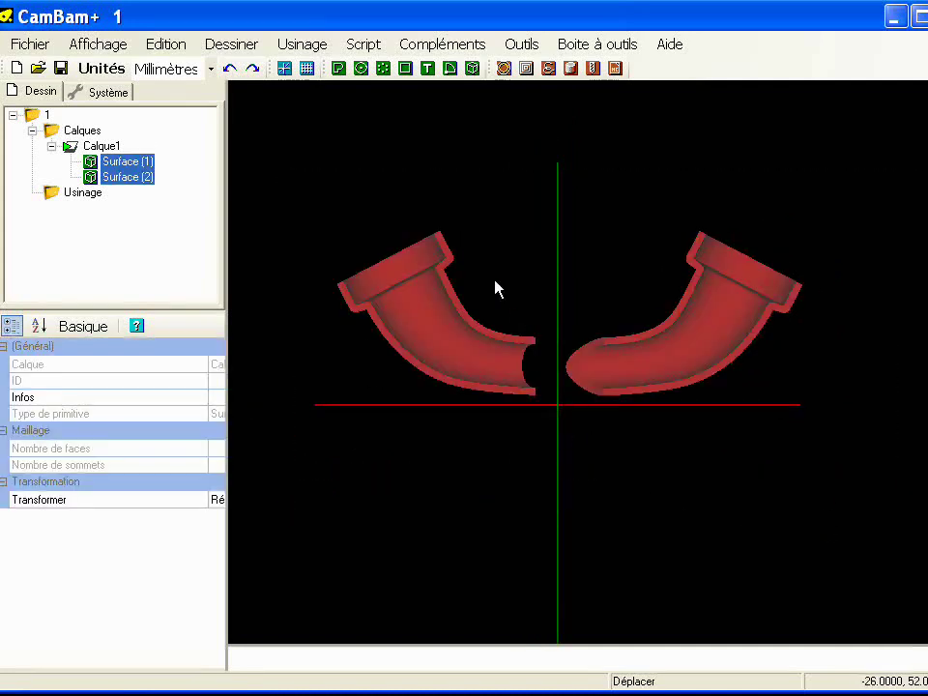
right_click(244, 114)
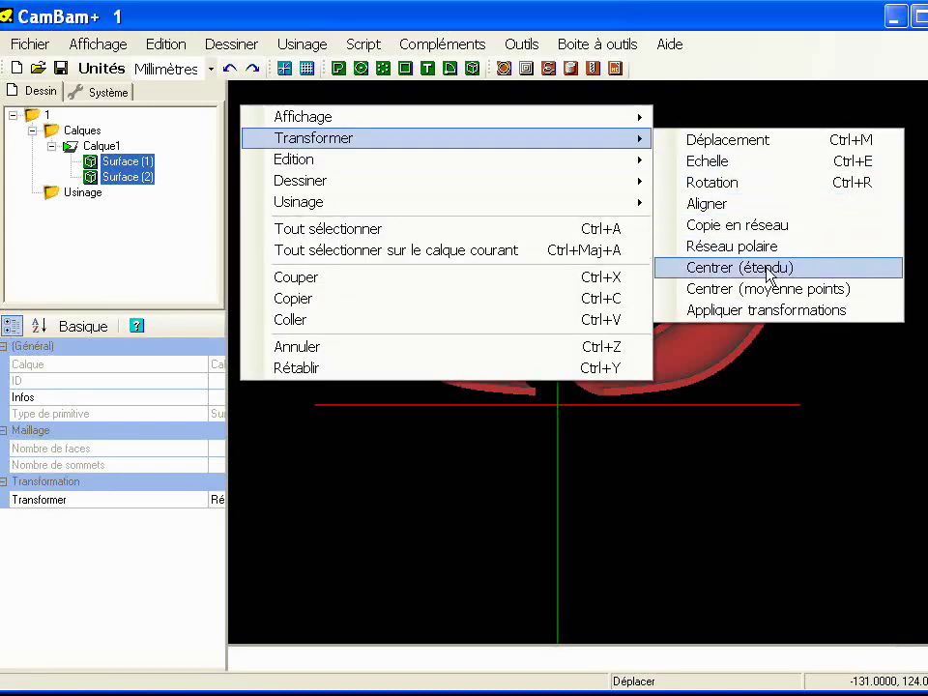
click(831, 274)
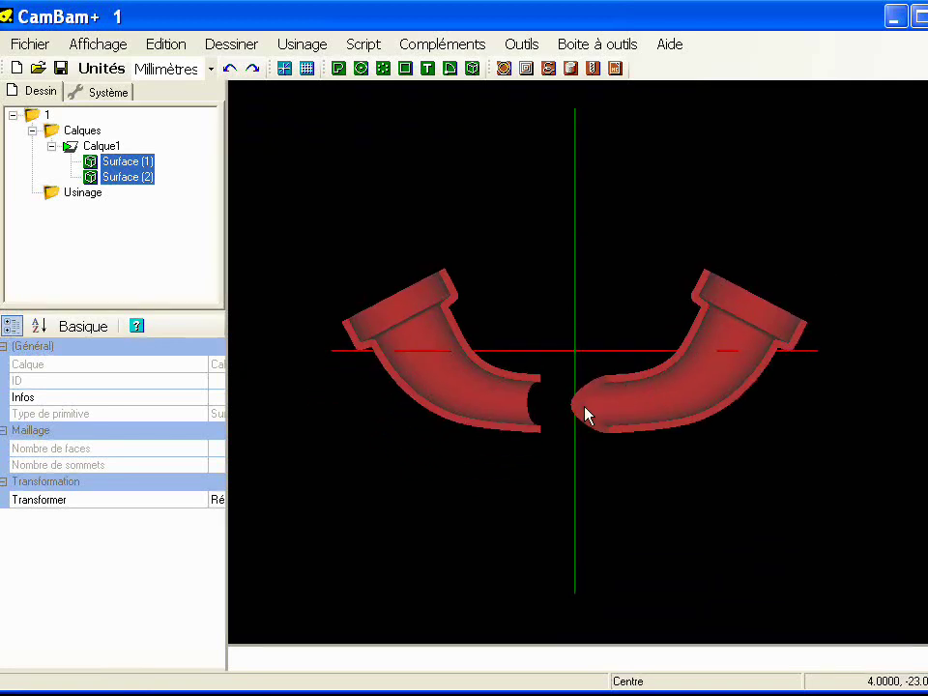
- Examine the two centred surfaces in plan and 3D, checking their height relative to the axes
middle_drag(674, 410, 670, 441)
scroll(670, 441, up, 1)
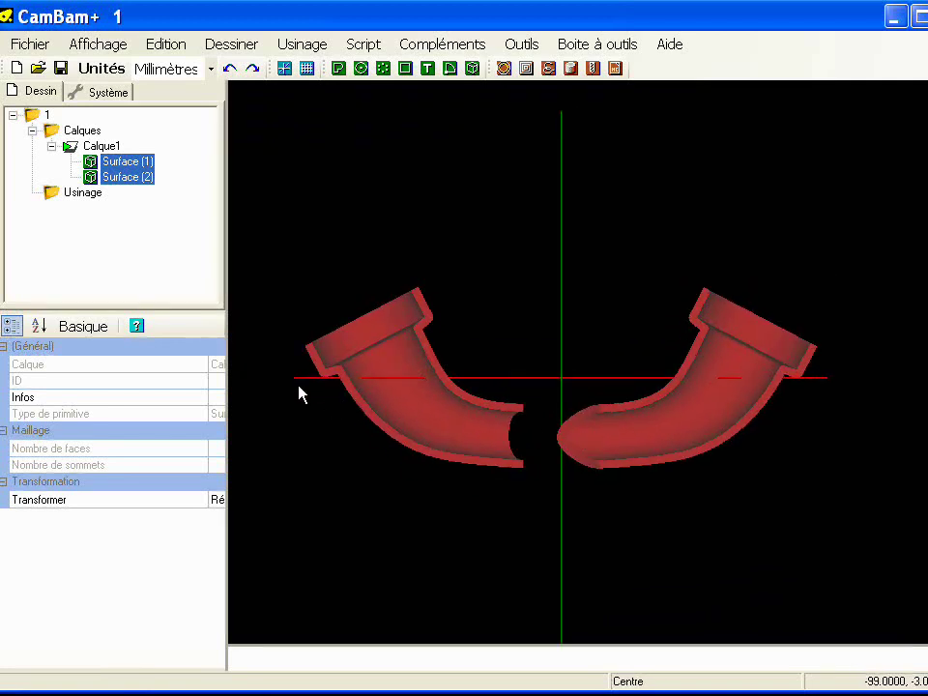
mouse_move(663, 432)
middle_down()
mouse_move(669, 399)
mouse_move(659, 420)
middle_up()
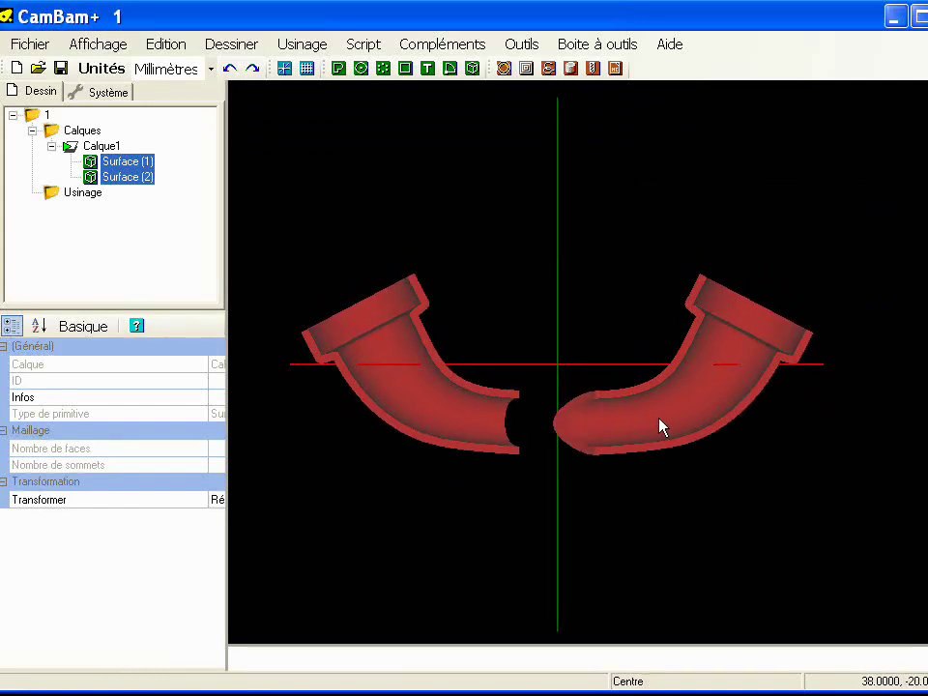
alt+drag(558, 483, 528, 370)
alt+drag(728, 399, 568, 332)
alt+drag(587, 383, 511, 313)
middle_drag(491, 325, 618, 311)
scroll(567, 335, up, 4)
scroll(570, 345, up, 2)
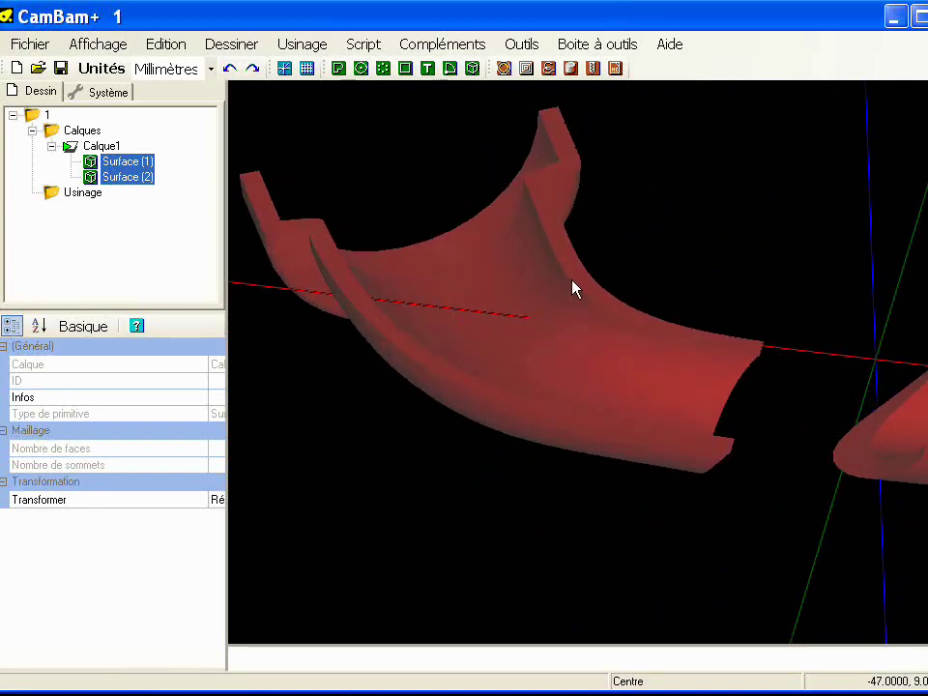
middle_drag(760, 363, 594, 333)
alt+drag(566, 373, 501, 322)
scroll(499, 316, down, 3)
middle_drag(499, 317, 492, 351)
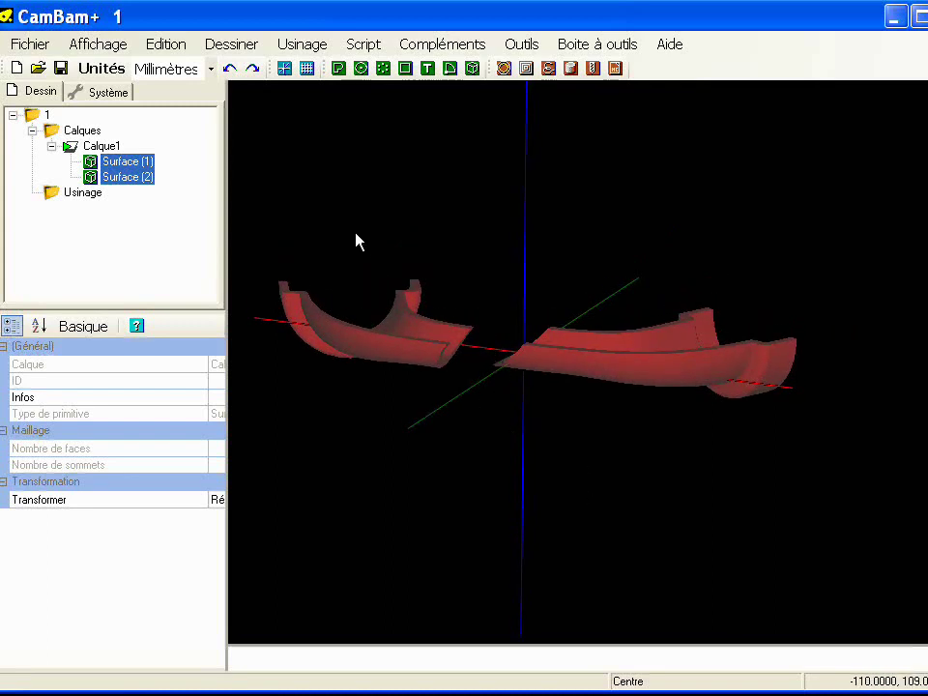
- Align only Surface (2) by its top (Dessus) to Z 0, leaving X and Y set to Aucun
click(310, 165)
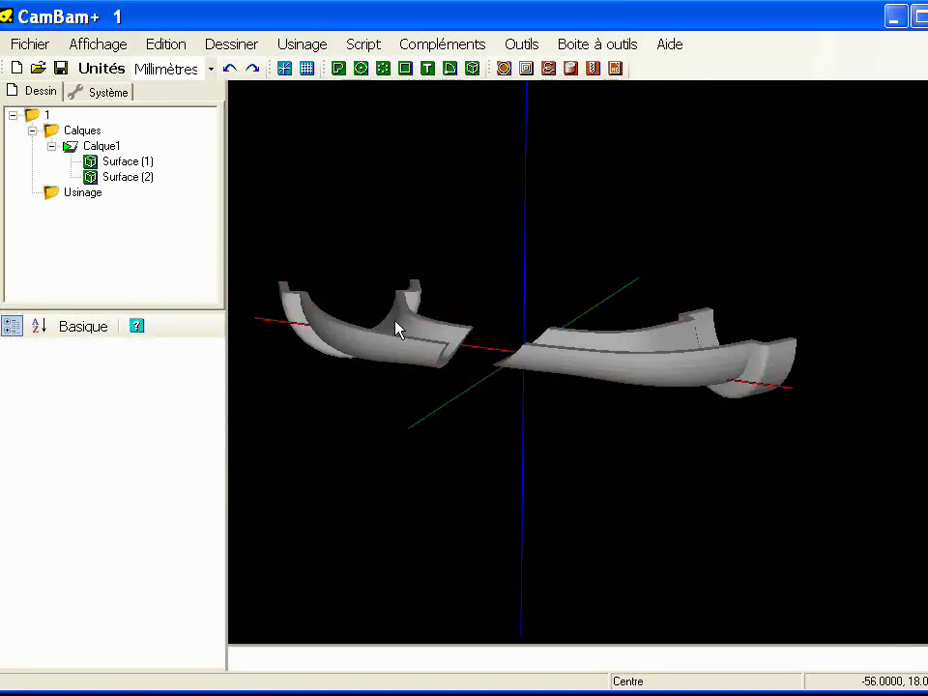
click(418, 334)
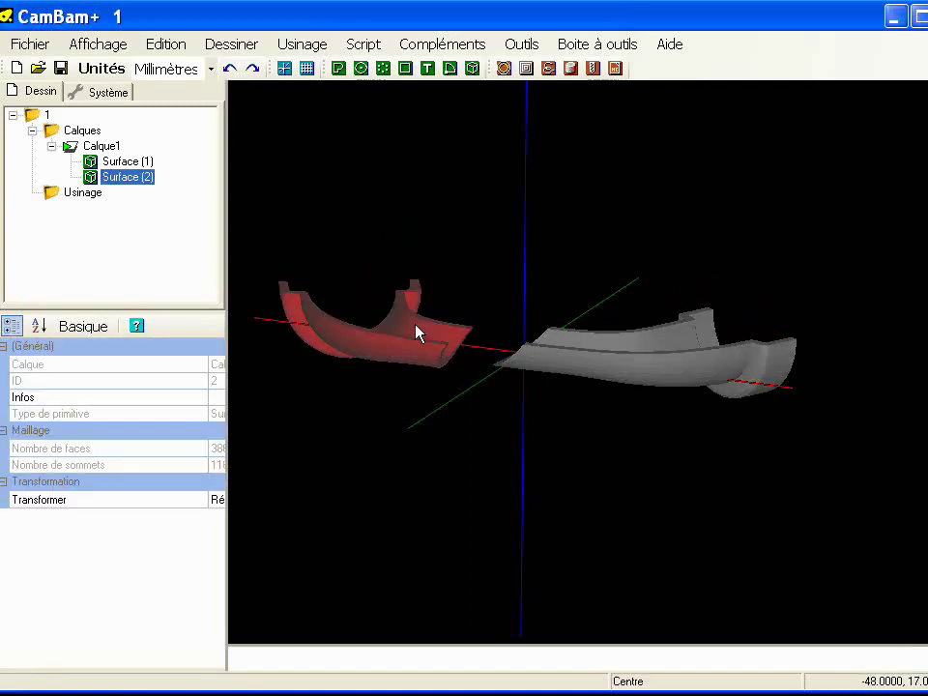
right_click(245, 107)
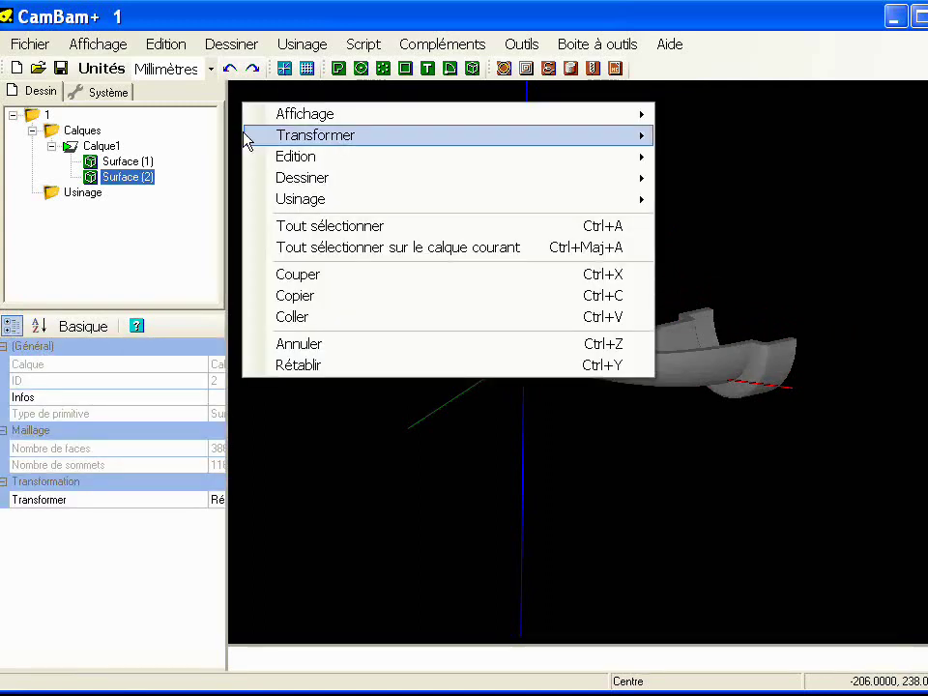
mouse_move(282, 145)
click(745, 202)
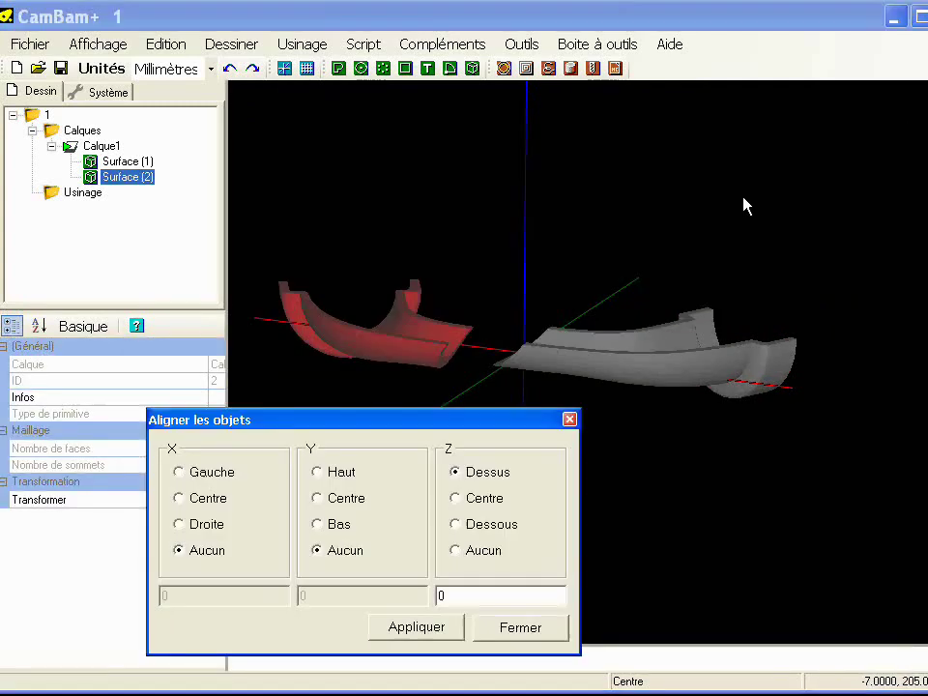
drag(453, 422, 619, 421)
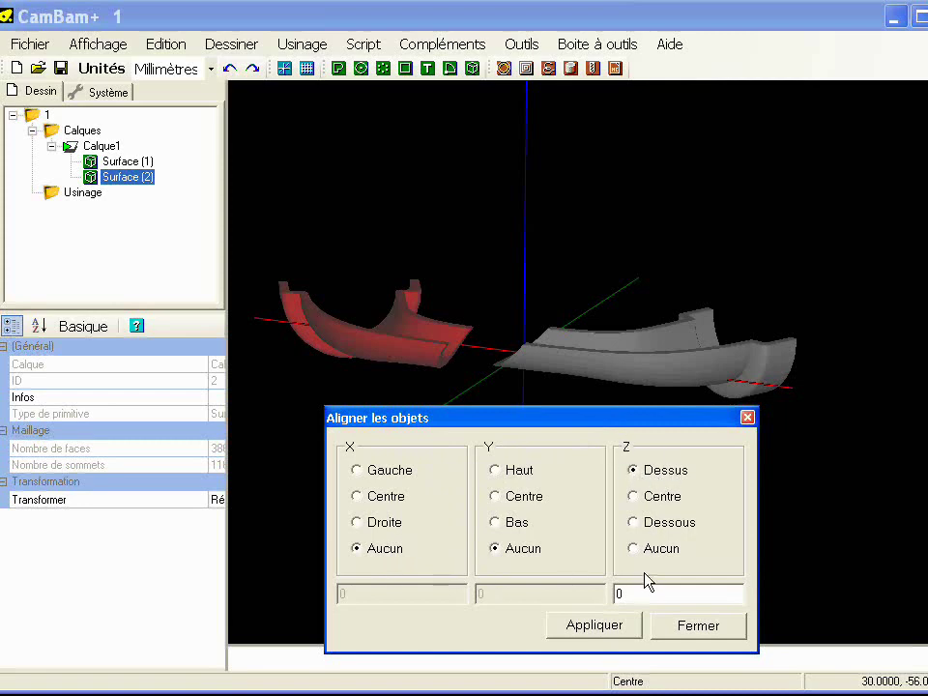
click(619, 627)
- Align Surface (1) by its top (Dessus) to Z 0 as well and finish aligning
alt+drag(437, 367, 449, 332)
alt+drag(473, 380, 399, 283)
alt+drag(454, 338, 551, 336)
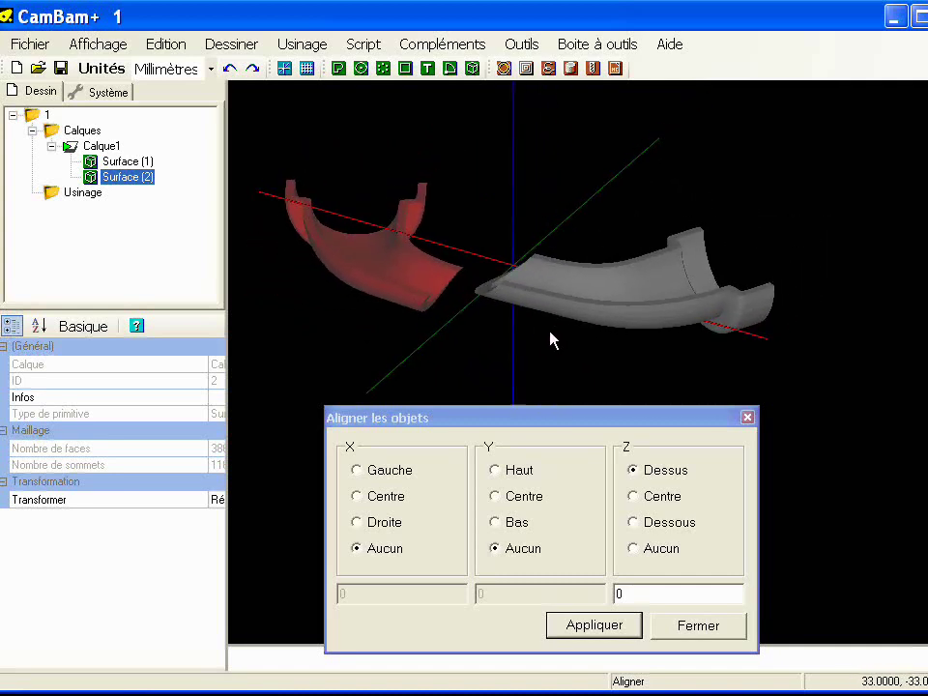
click(572, 285)
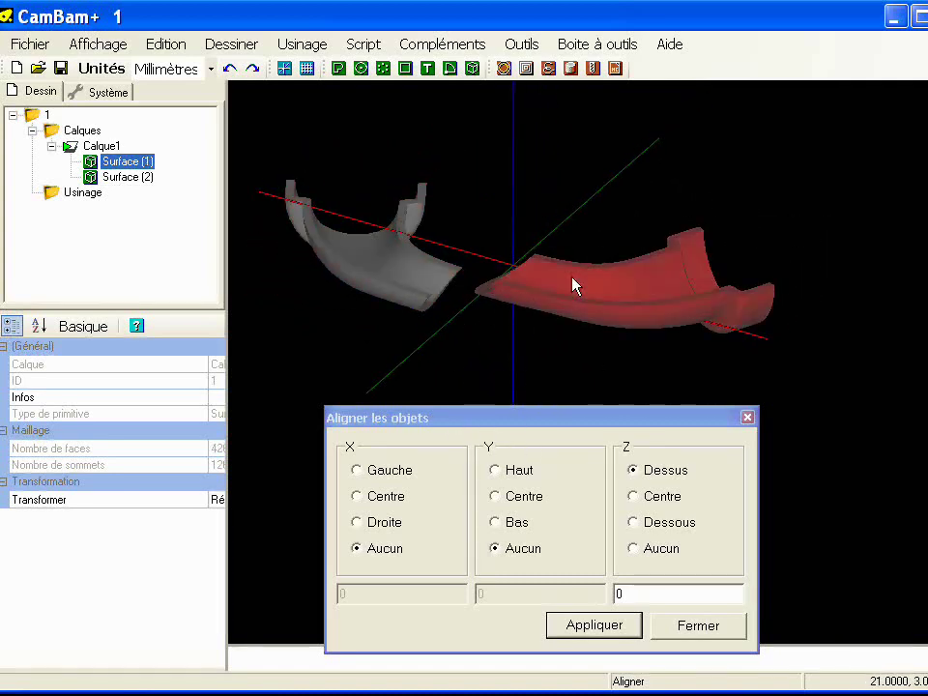
click(601, 625)
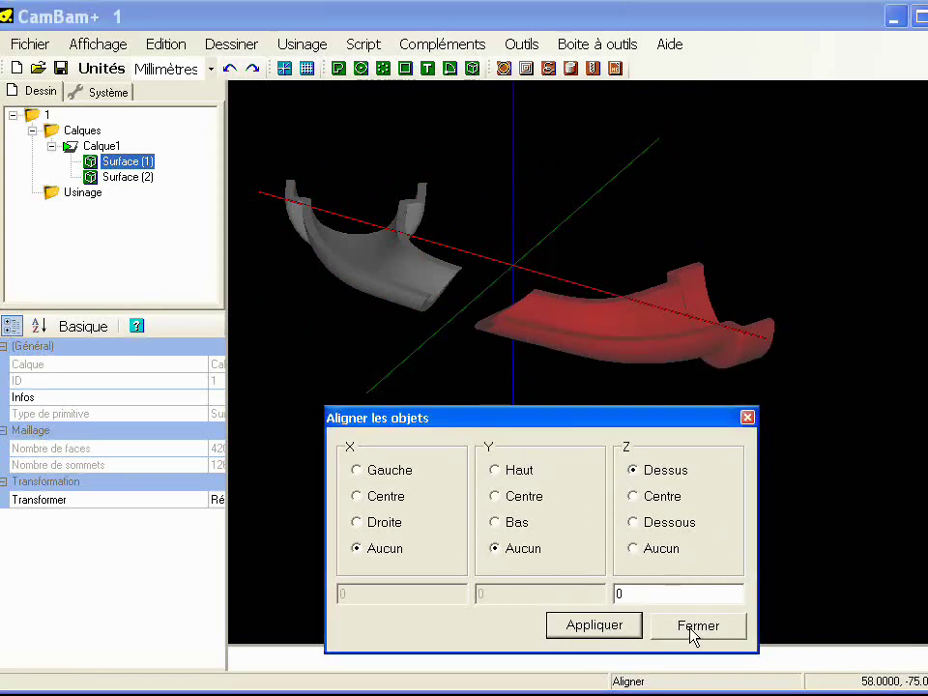
click(694, 628)
- Check the aligned surfaces in 3D, return to the plan view and clear the selection
alt+drag(462, 338, 441, 174)
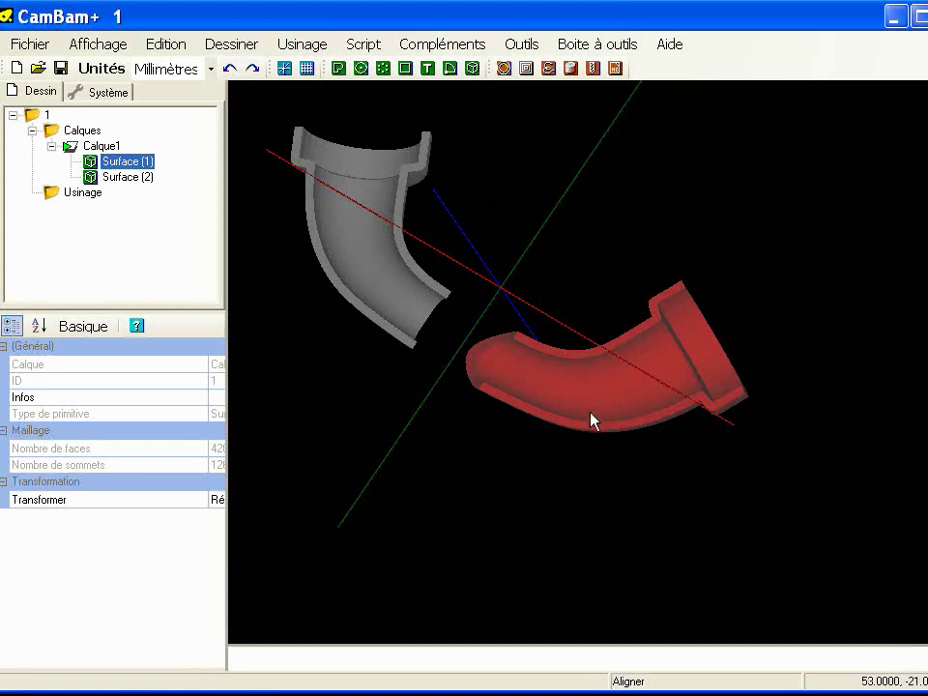
alt+double_click(475, 290)
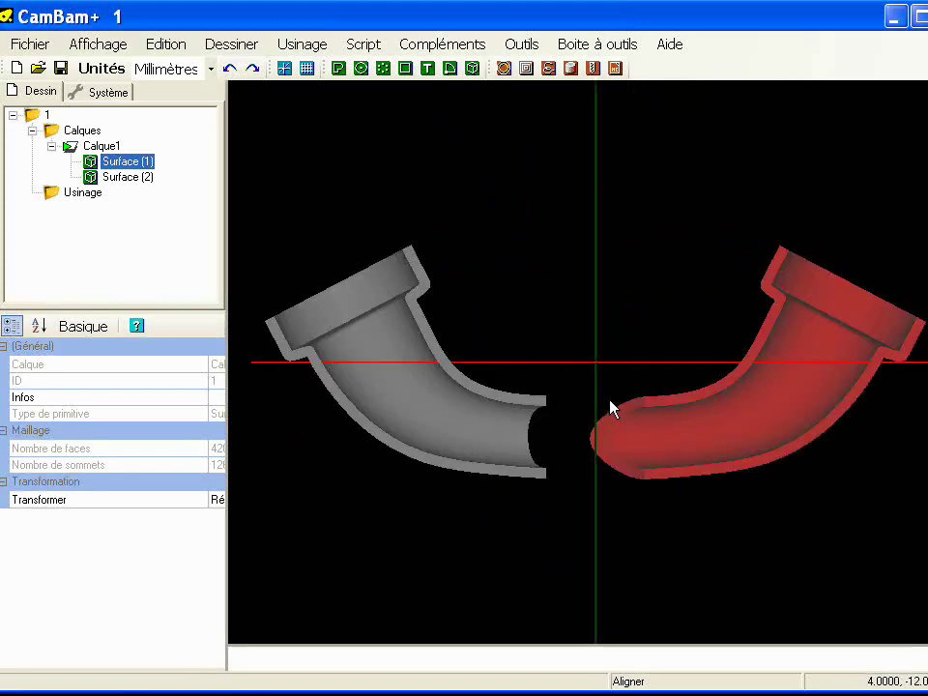
click(580, 325)
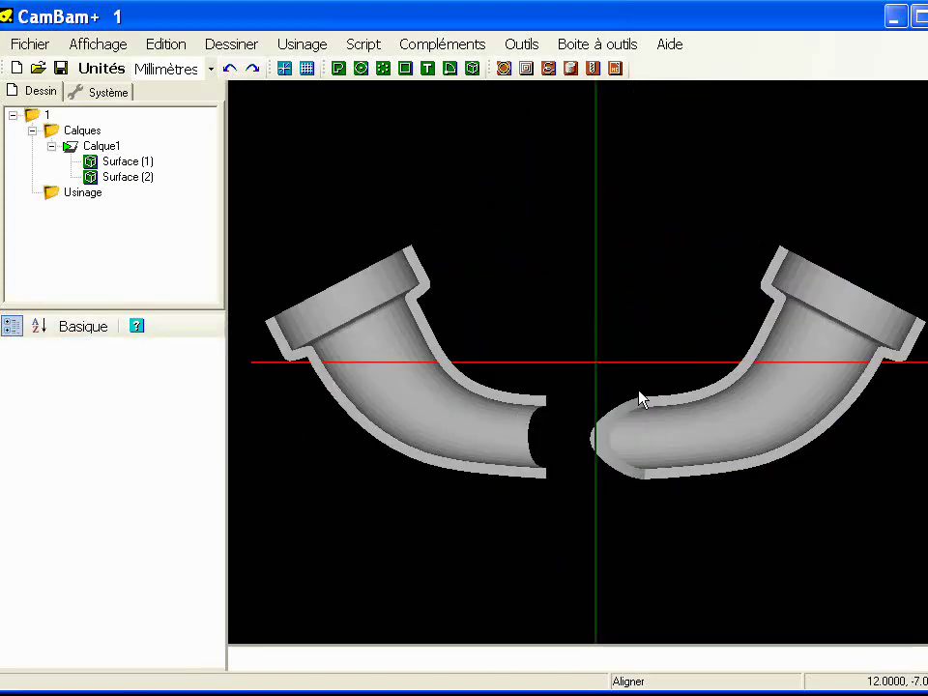
scroll(638, 406, down, 1)
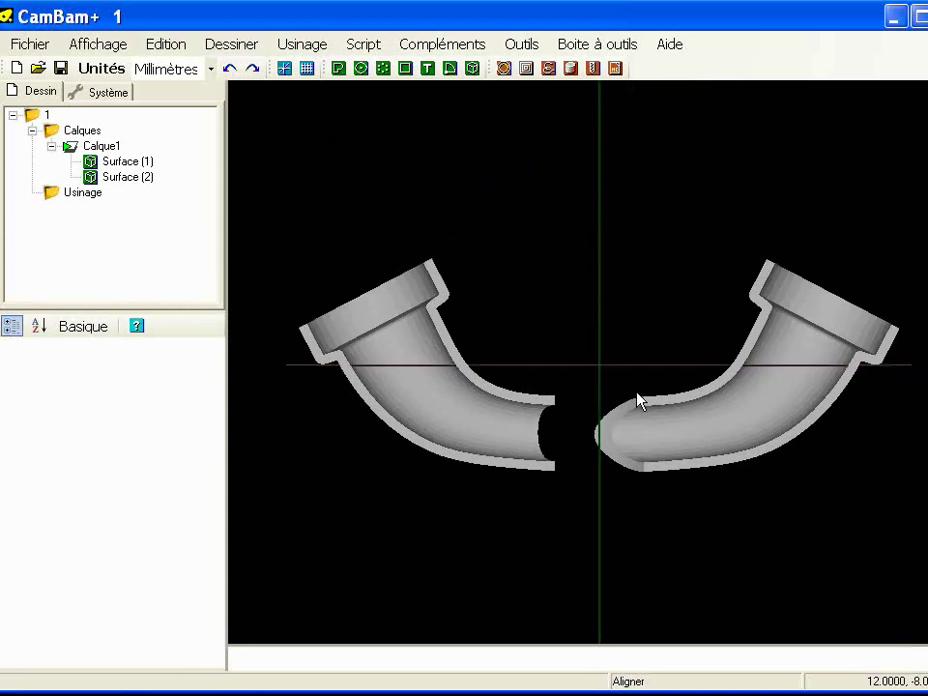
alt+drag(633, 400, 607, 404)
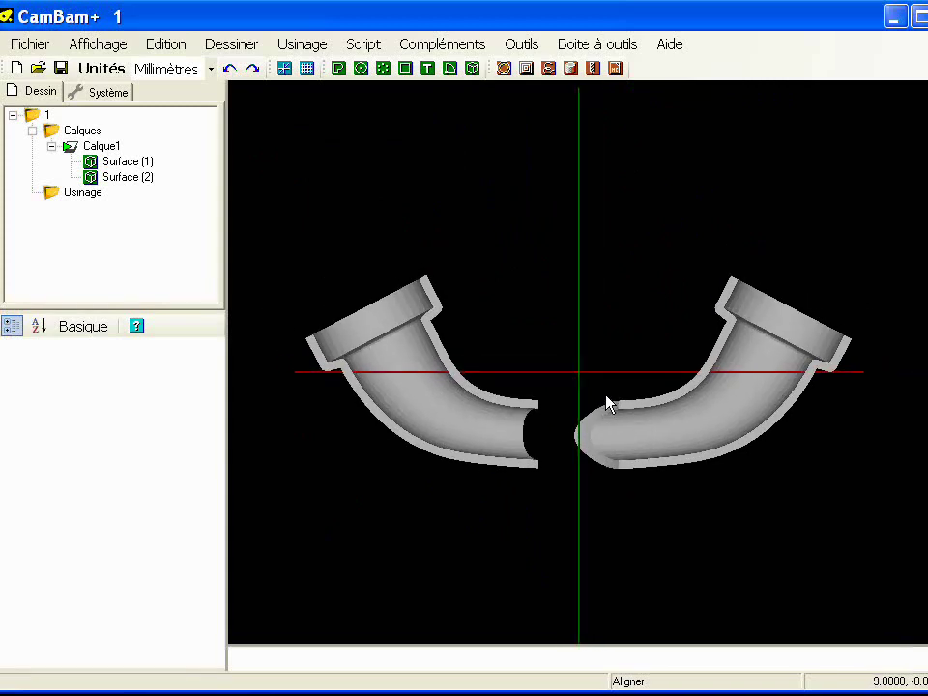
- Save the drawing as 1-positionnement.cb in the 3d_dbl_face folder, overwriting the existing file
click(60, 67)
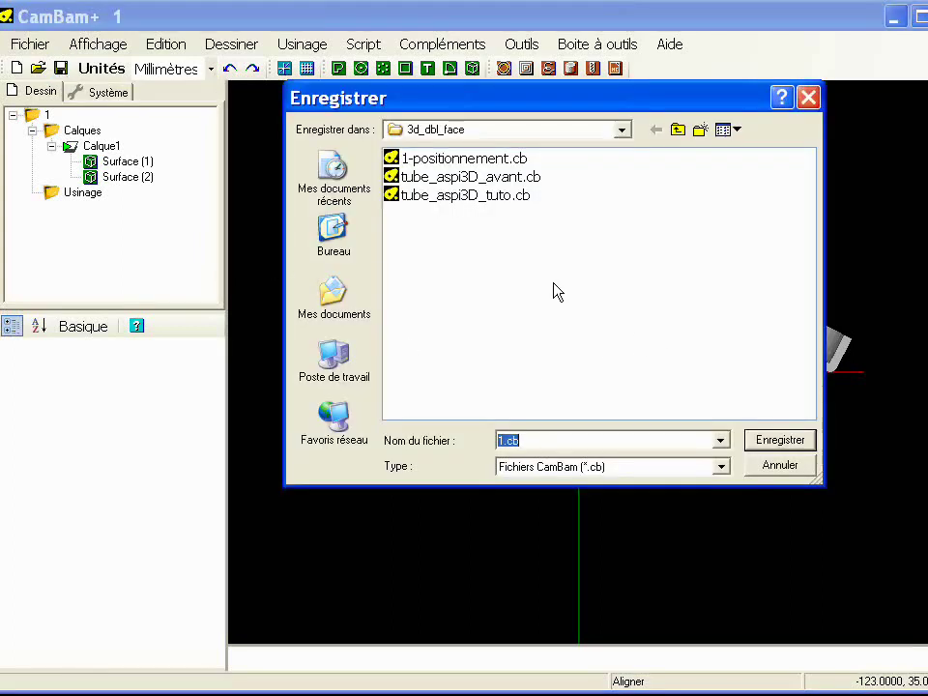
click(464, 159)
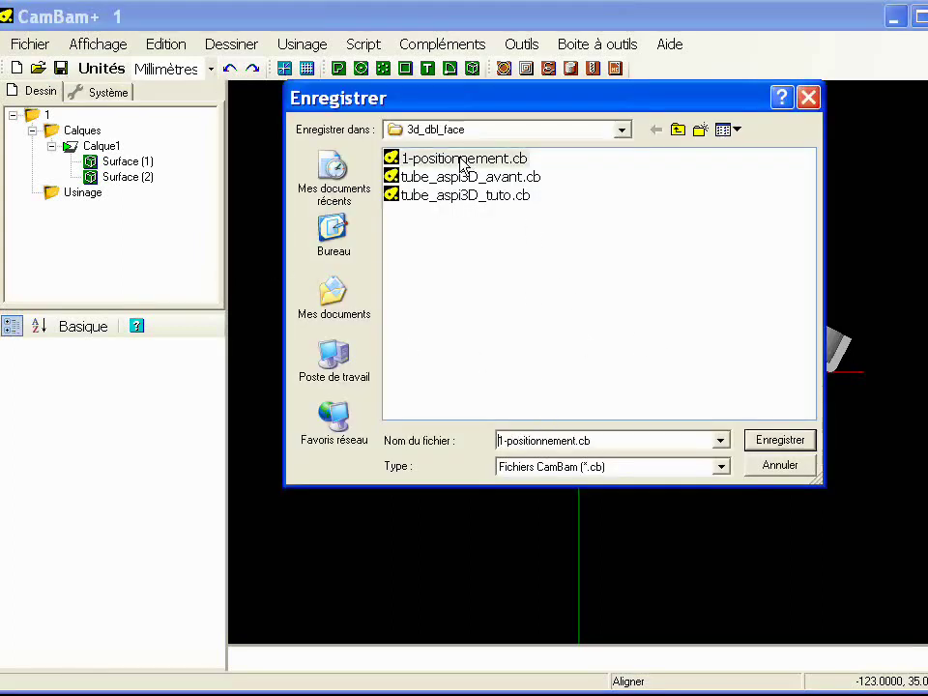
click(783, 441)
click(533, 461)
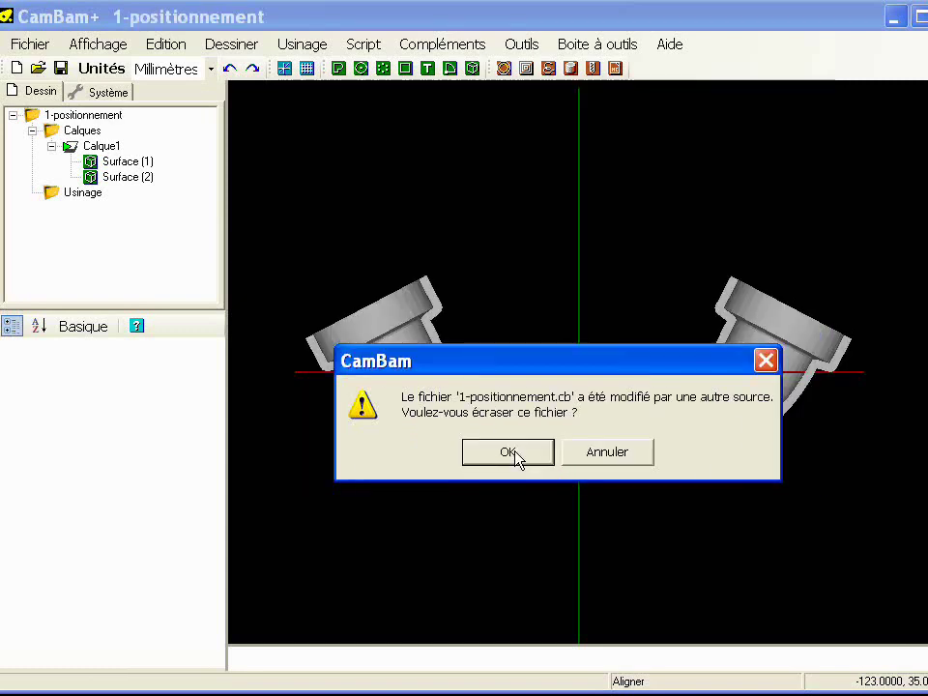
click(510, 453)
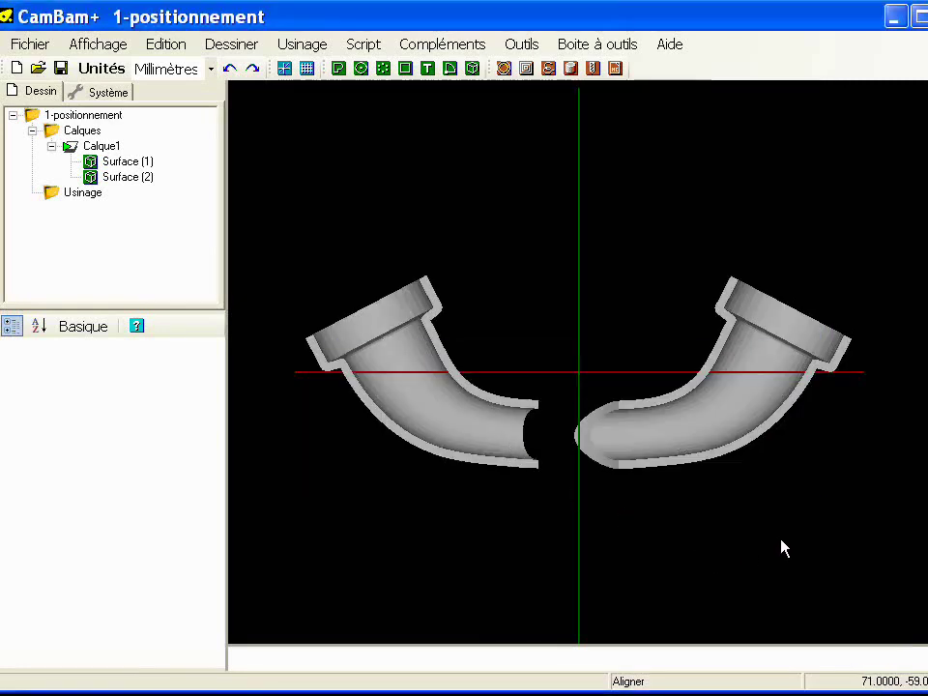